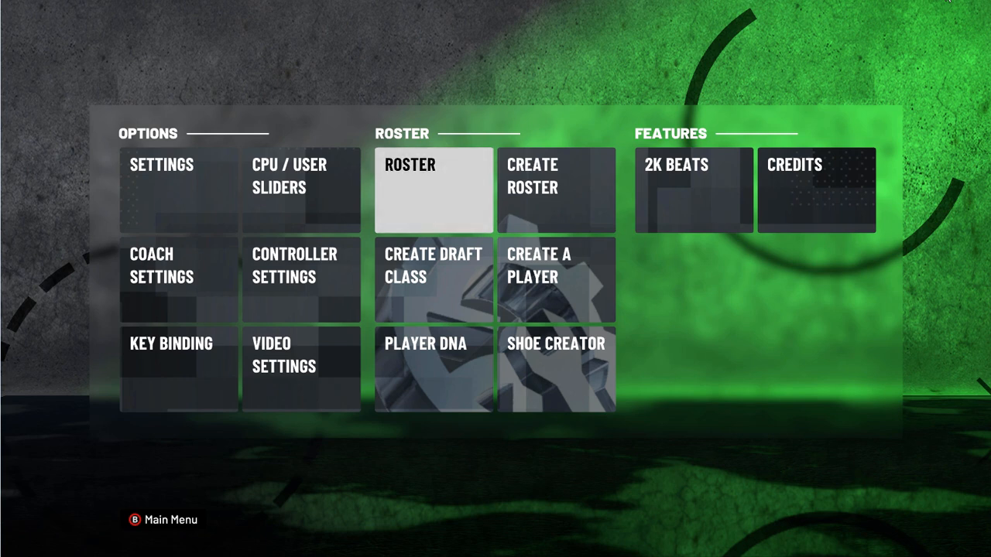
# Step: Start a new WNBA roster from the User-Created Roster option
pyautogui.press('Right')
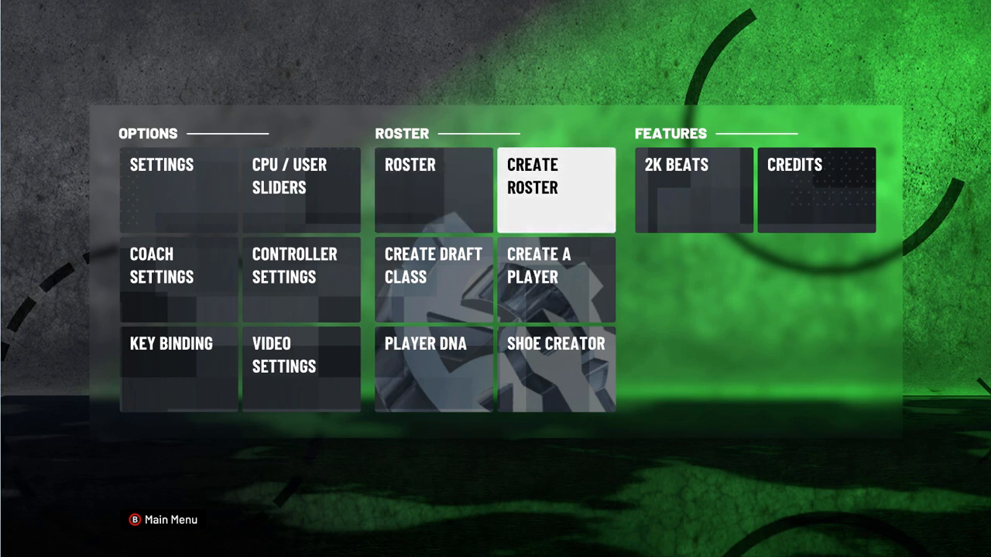
pyautogui.press('Return')
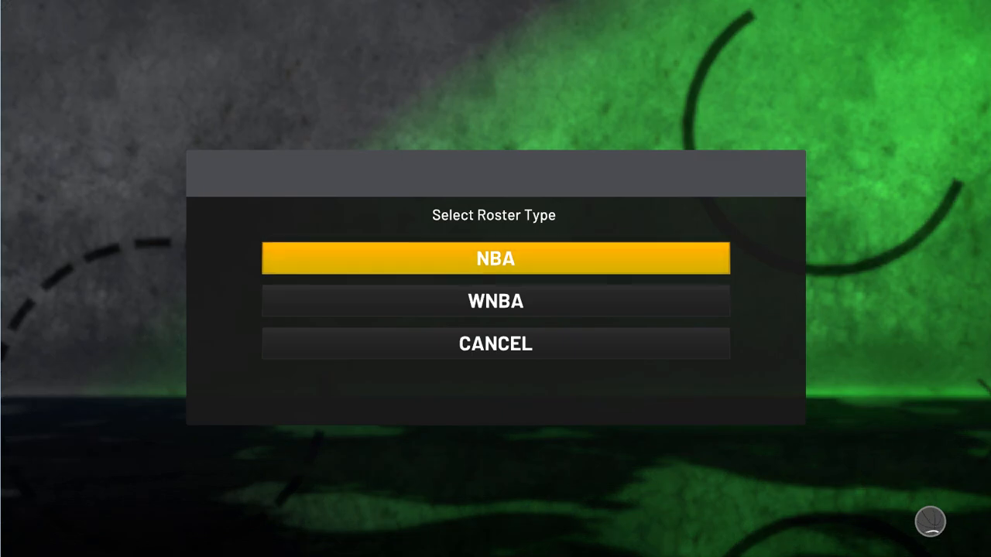
pyautogui.press('Down')
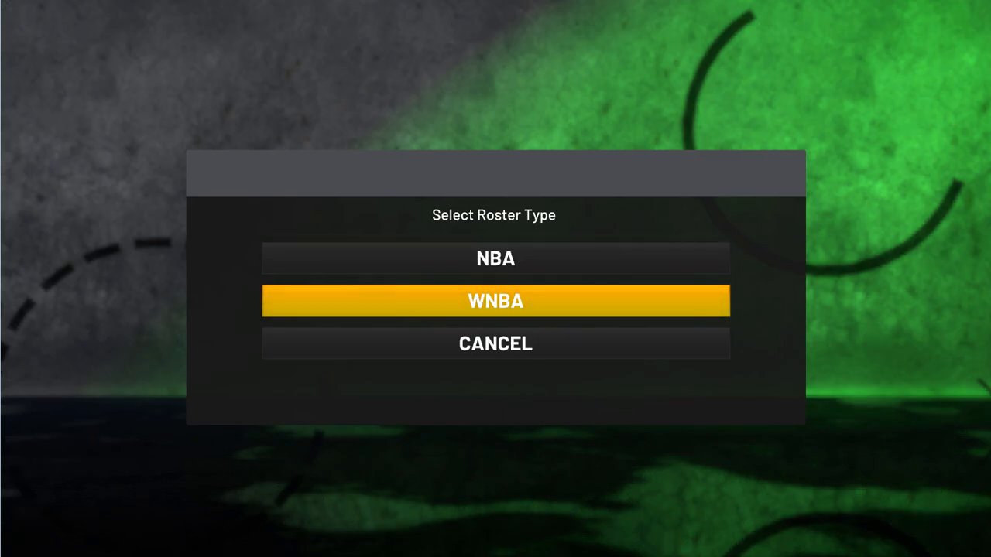
pyautogui.press('Return')
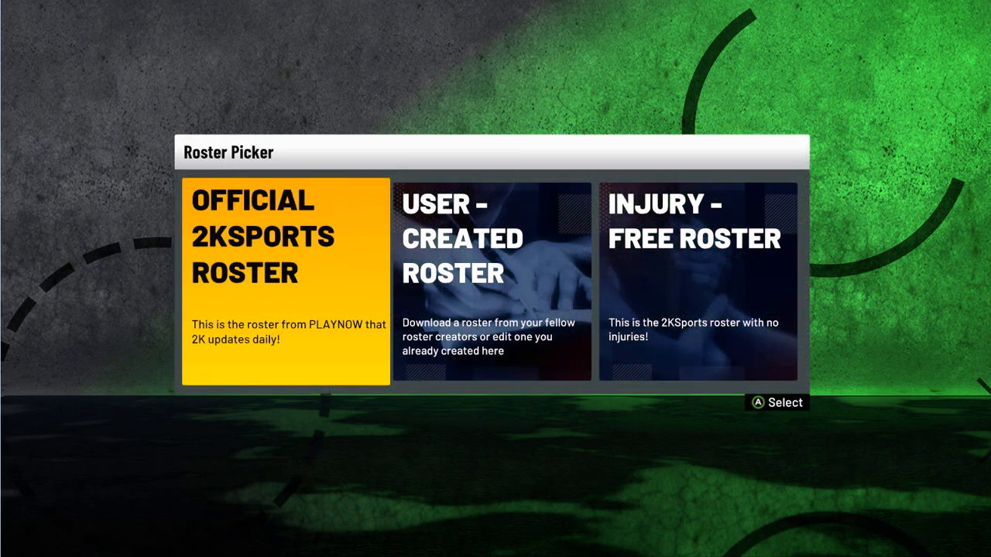
pyautogui.press('Right')
pyautogui.press('Return')
# Step: Scroll the community roster list to the jdms roster and load it
pyautogui.press('Down')
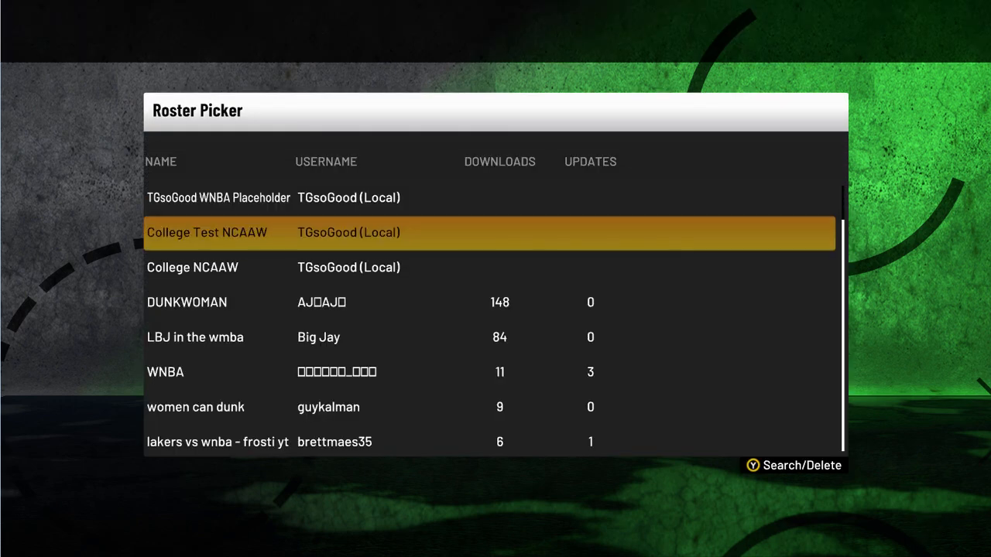
pyautogui.press('Down')
pyautogui.press('Down')
pyautogui.press('Down')
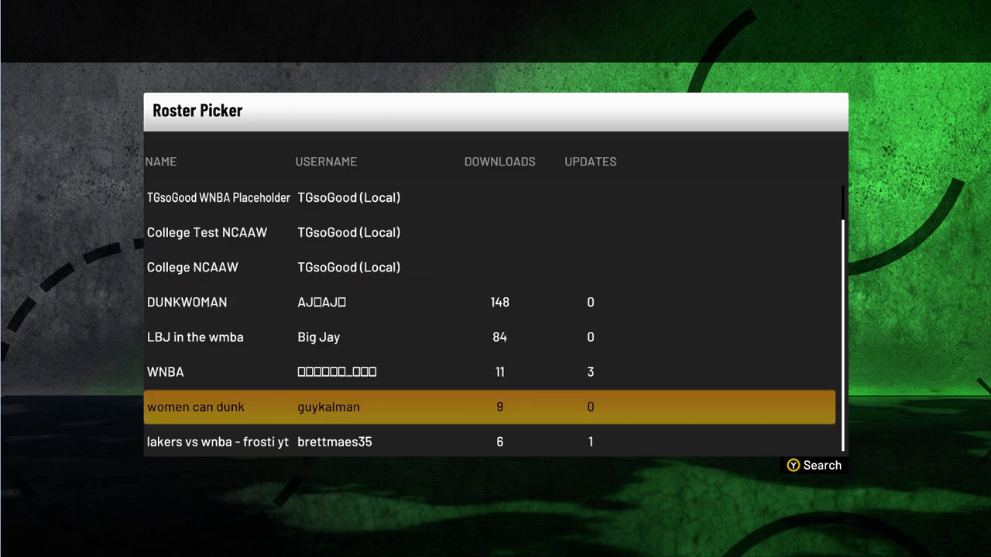
pyautogui.press('Down')
pyautogui.press('Down')
pyautogui.press('Down')
pyautogui.press('Down')
pyautogui.press('Down')
pyautogui.press('Down')
pyautogui.press('Up')
pyautogui.press('Up')
pyautogui.press('Down')
pyautogui.press('Down')
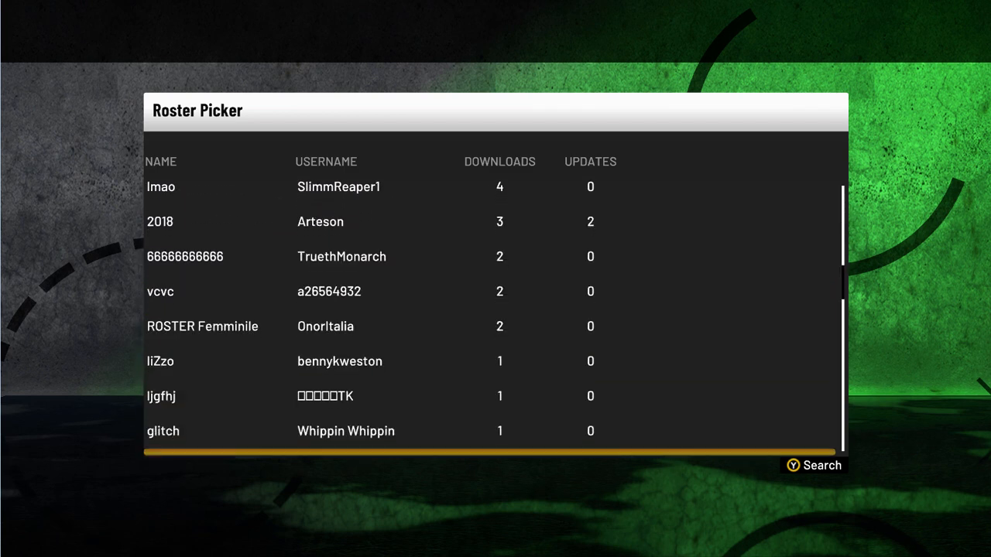
pyautogui.press('Down')
pyautogui.press('Down')
pyautogui.press('Down')
pyautogui.press('Down')
pyautogui.press('Down')
pyautogui.press('Down')
pyautogui.press('Down')
pyautogui.press('Down')
pyautogui.press('Down')
pyautogui.press('Down')
pyautogui.press('Down')
pyautogui.press('Down')
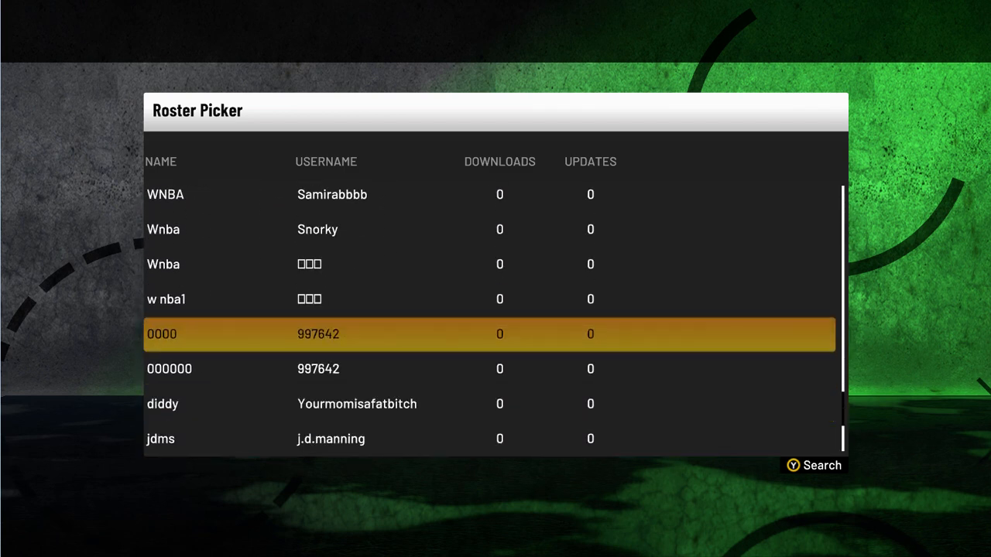
pyautogui.press('Up')
pyautogui.press('Down')
pyautogui.press('Down')
pyautogui.press('Down')
pyautogui.press('Up')
pyautogui.press('Down')
pyautogui.press('Return')
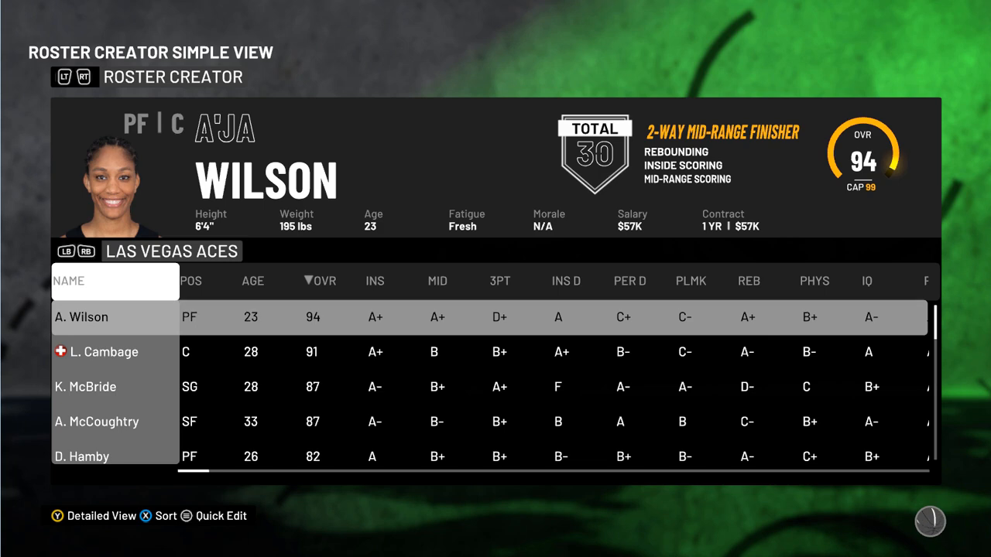
# Step: Browse the Las Vegas Aces player rows and rating columns, ending on A. Wilson's position
pyautogui.press('Right')
pyautogui.press('Right')
pyautogui.press('Right')
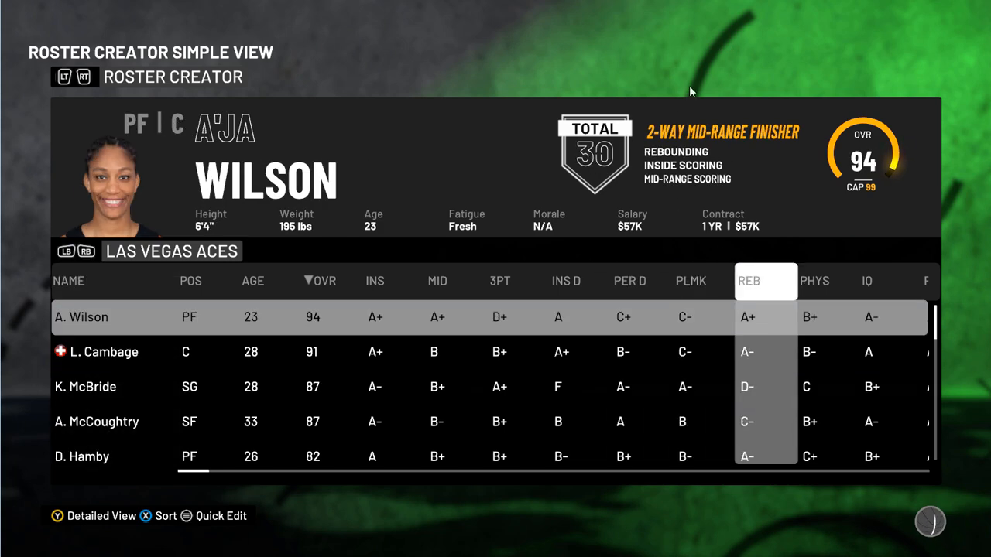
pyautogui.press('Right')
pyautogui.press('Right')
pyautogui.press('Down')
pyautogui.press('Down')
pyautogui.press('Down')
pyautogui.press('Left')
pyautogui.press('Left')
pyautogui.press('Left')
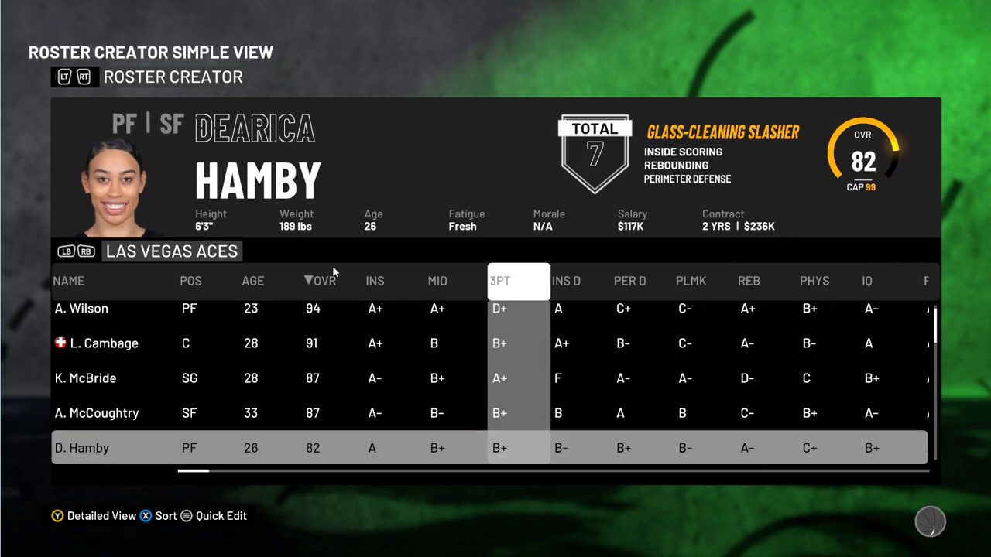
pyautogui.press('Up')
pyautogui.press('Up')
pyautogui.press('Up')
pyautogui.press('Left')
pyautogui.press('Left')
pyautogui.press('Left')
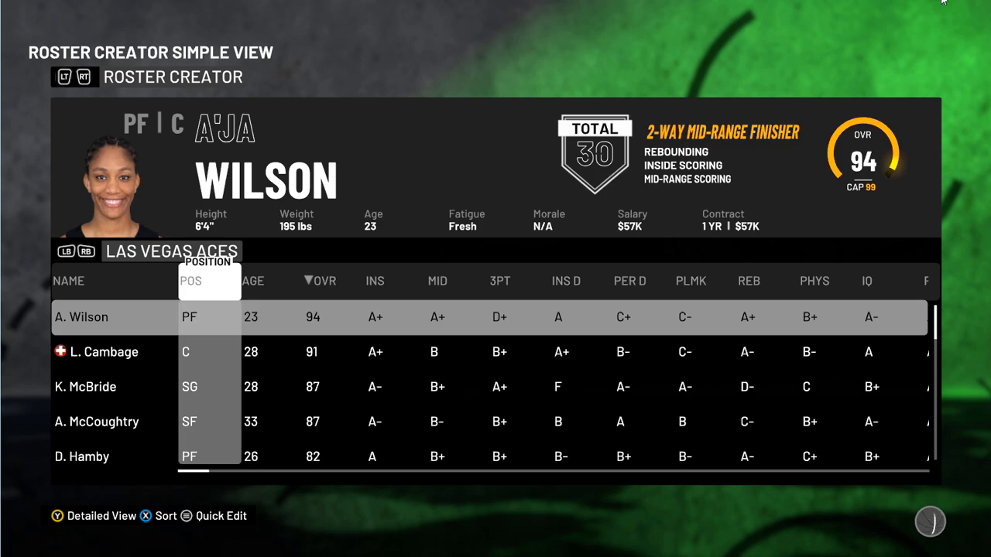
# Step: Launch NBA2K21 Tools from the desktop and bring its window over the game
pyautogui.hotkey('alt', 'Tab')
pyautogui.doubleClick(143, 174)
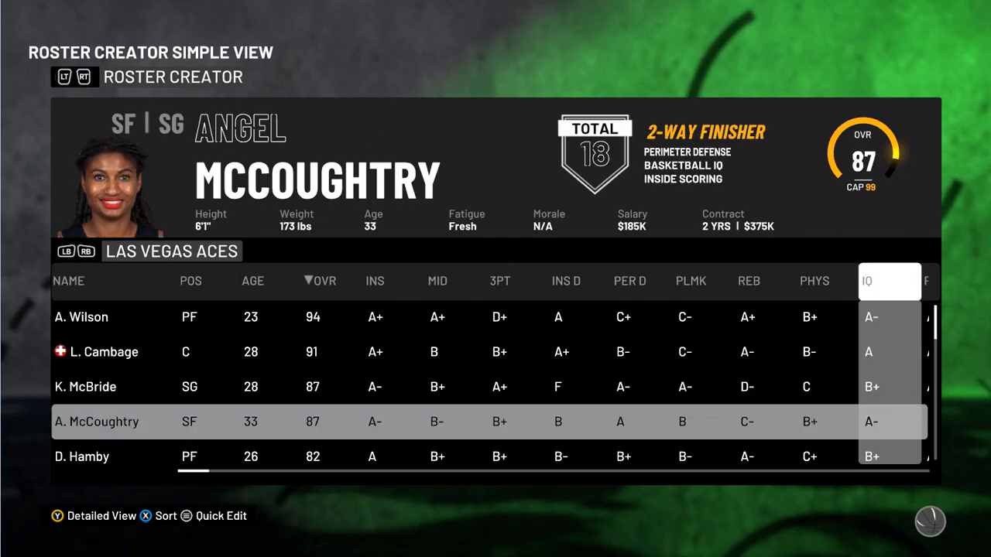
pyautogui.hotkey('alt', 'Tab')
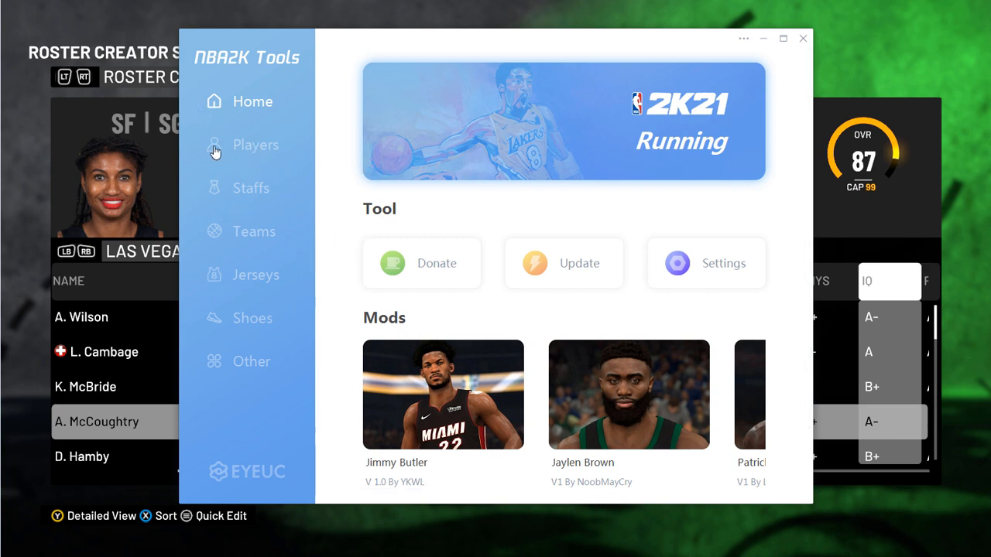
# Step: Show the Players list, then the Teams list in NBA2K Tools
pyautogui.click(271, 149)
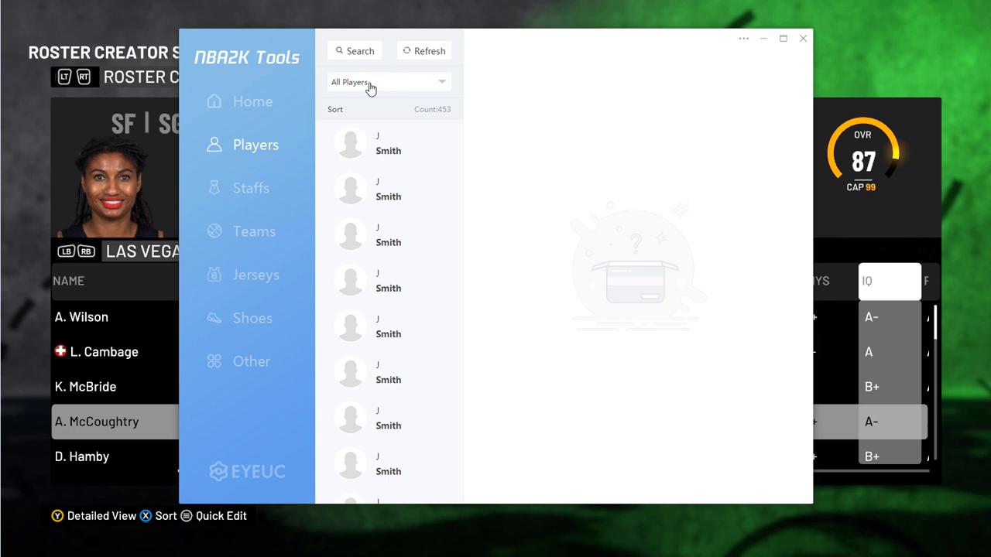
pyautogui.click(261, 232)
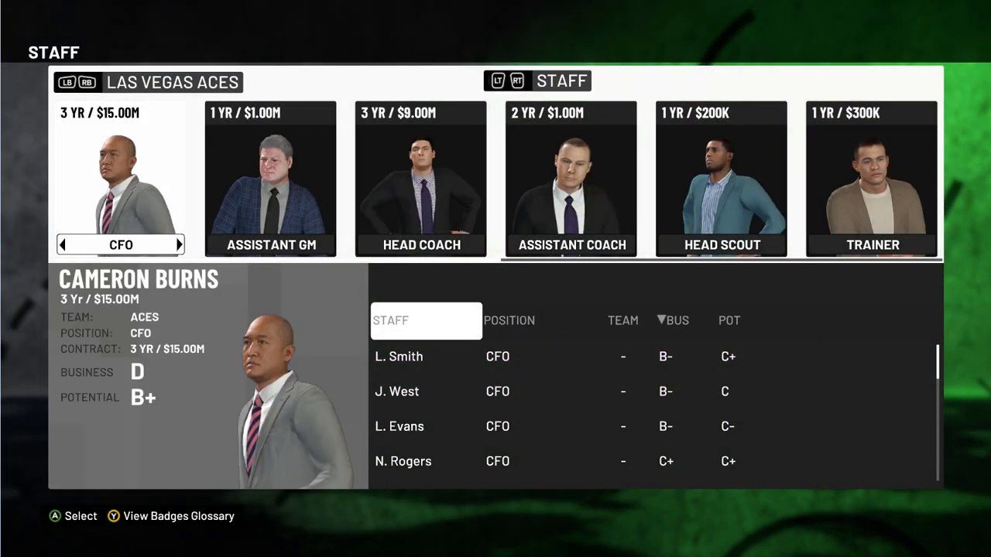
# Step: Cycle the WNBA staff pages team by team from Dallas Wings to the Minnesota Lynx
pyautogui.press('pagedown')
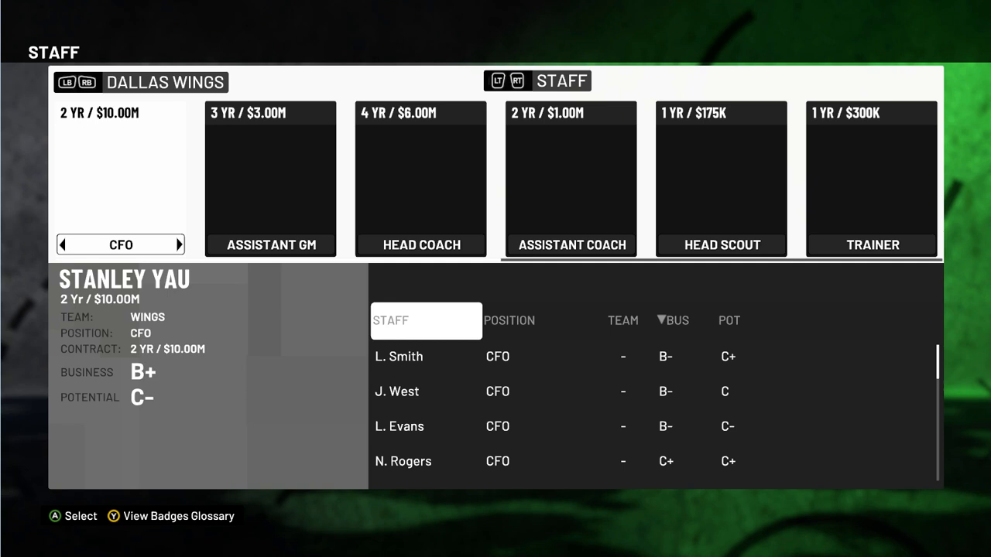
pyautogui.press('Right')
pyautogui.press('Right')
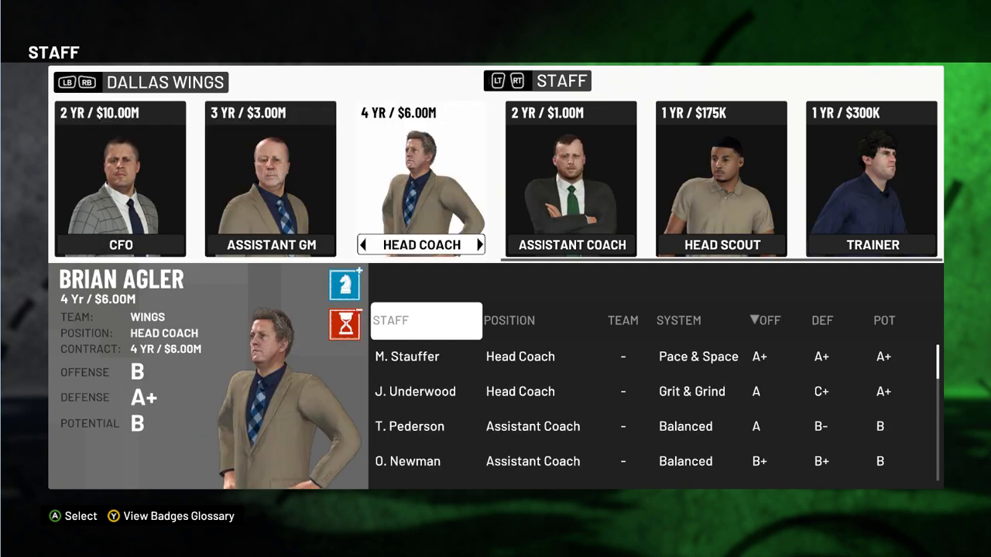
pyautogui.press('pagedown')
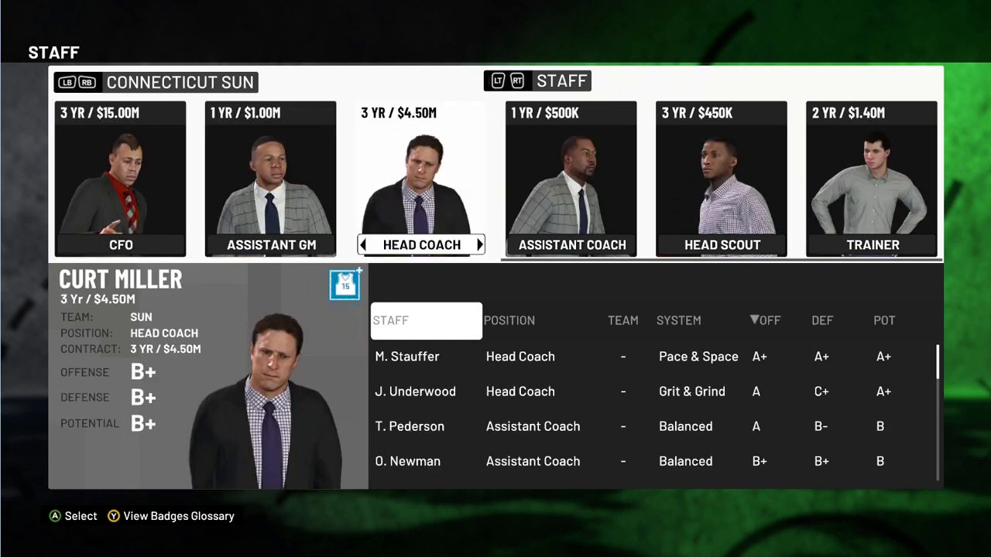
pyautogui.press('pagedown')
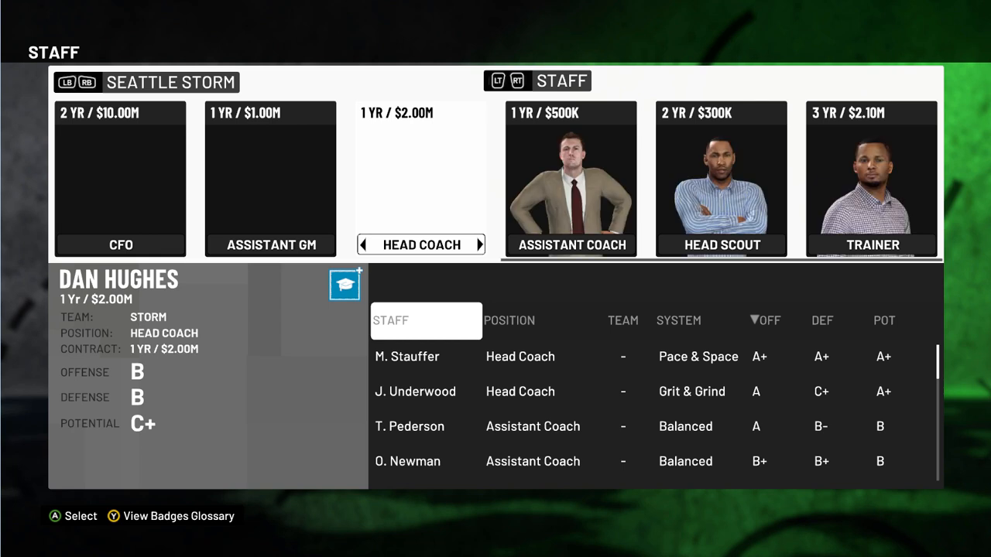
pyautogui.press('pagedown')
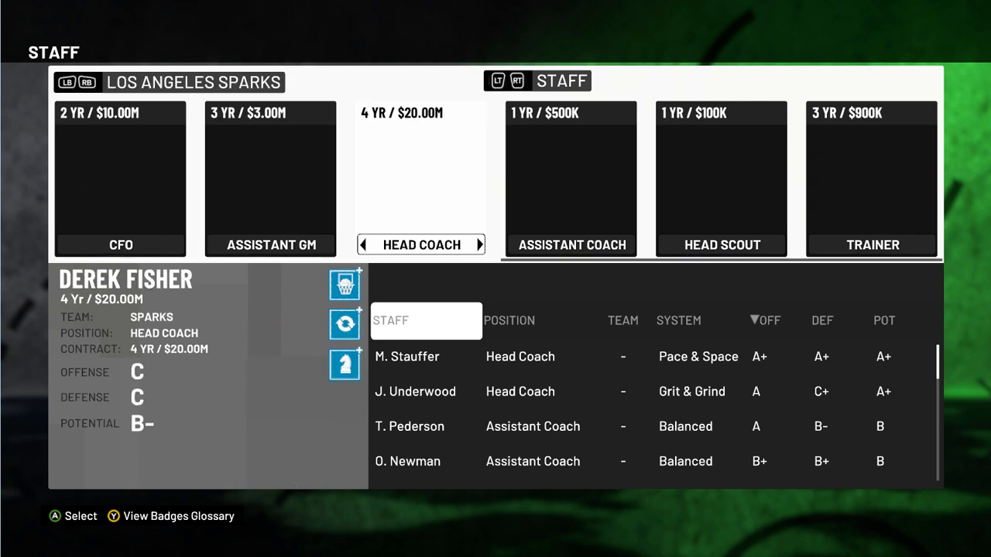
pyautogui.press('pagedown')
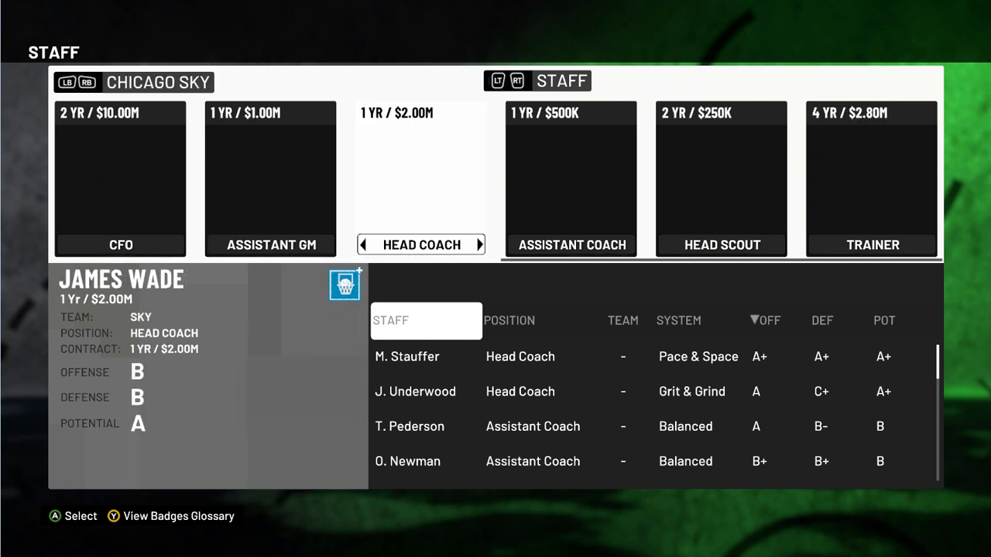
pyautogui.press('Left')
pyautogui.press('pagedown')
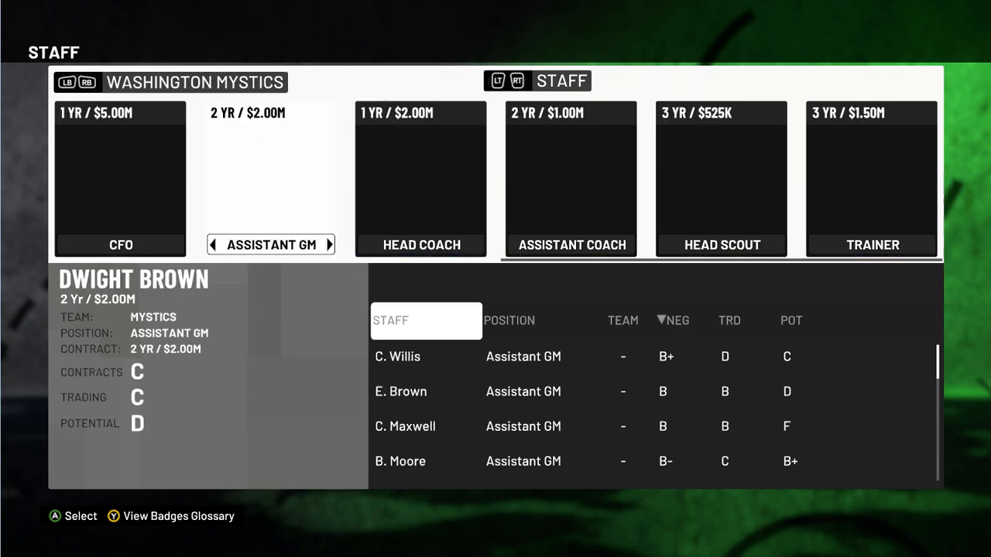
pyautogui.press('Right')
pyautogui.press('Right')
pyautogui.press('Right')
pyautogui.press('Right')
pyautogui.press('Right')
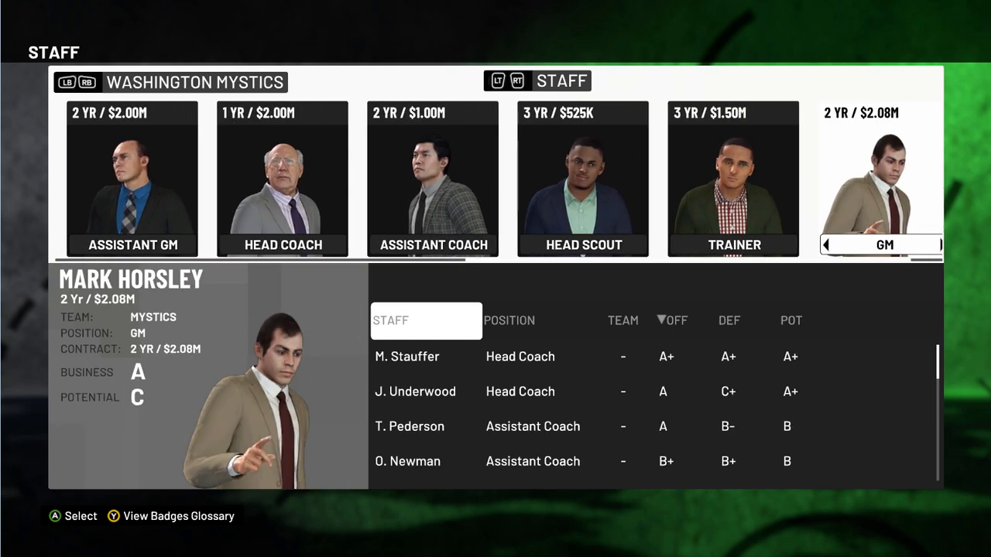
pyautogui.press('Left')
pyautogui.press('Left')
pyautogui.press('Left')
pyautogui.press('Left')
pyautogui.press('Left')
pyautogui.press('pagedown')
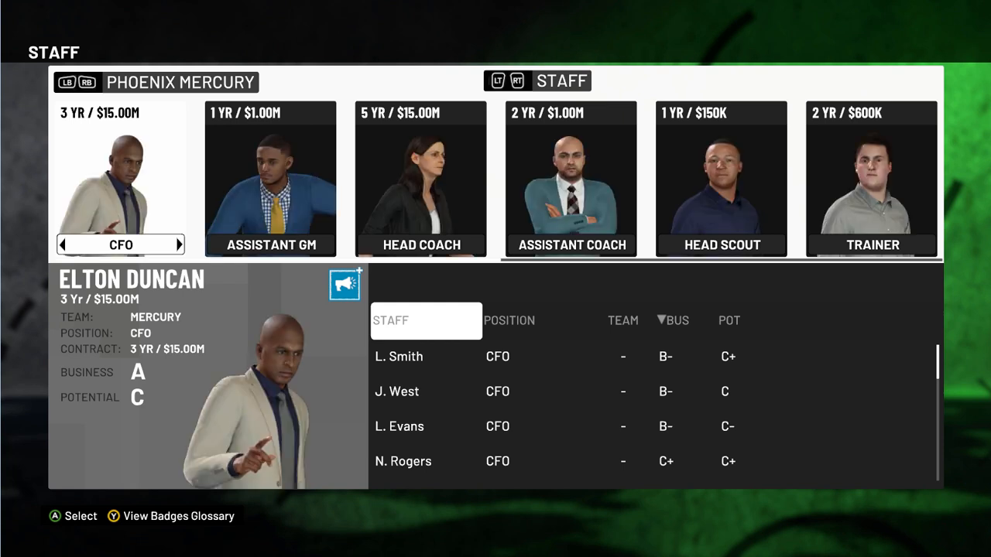
pyautogui.press('Right')
pyautogui.press('Right')
pyautogui.press('Right')
pyautogui.press('Right')
pyautogui.press('Right')
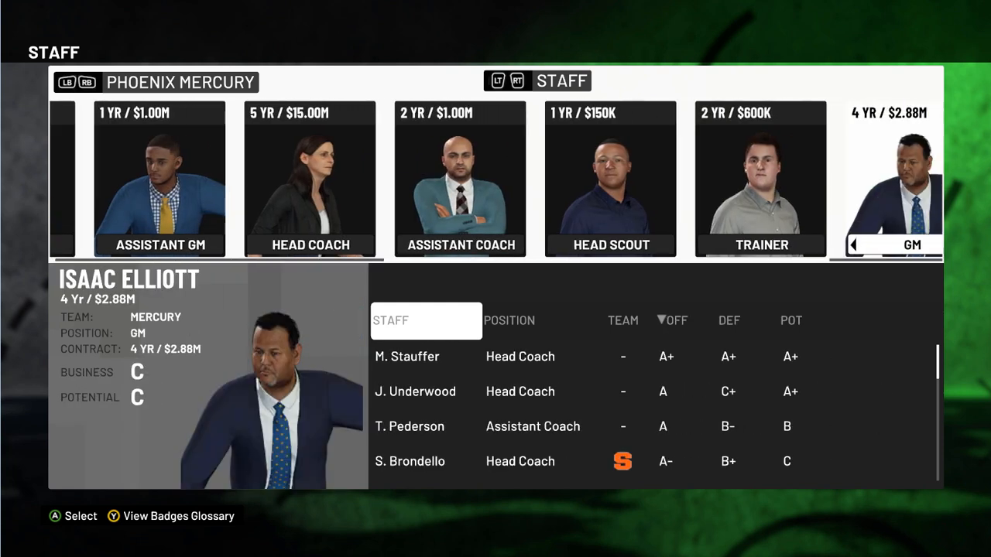
pyautogui.press('pagedown')
# Step: Review the Lynx staff positions, settle on head coach Cheryl Reeve, and return to NBA2K Tools
pyautogui.press('Left')
pyautogui.press('Left')
pyautogui.press('Left')
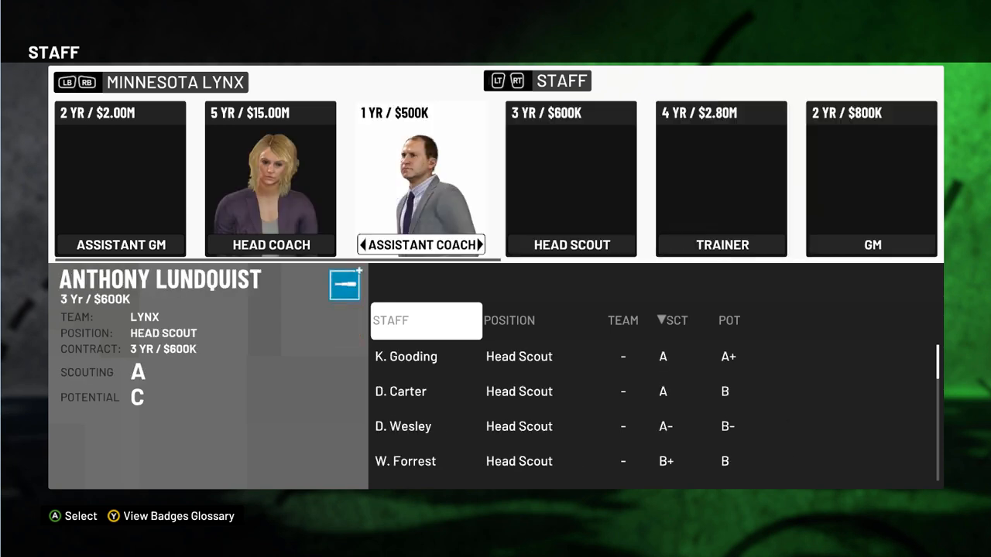
pyautogui.press('Left')
pyautogui.press('Left')
pyautogui.press('Left')
pyautogui.press('Right')
pyautogui.press('Right')
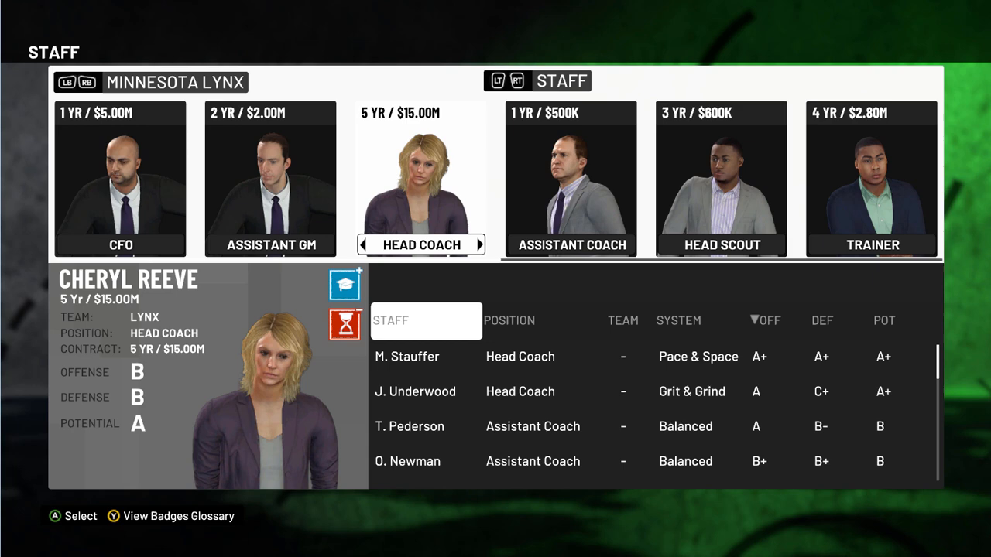
pyautogui.press('Right')
pyautogui.press('Right')
pyautogui.press('Right')
pyautogui.press('Right')
pyautogui.press('Left')
pyautogui.press('Left')
pyautogui.press('Left')
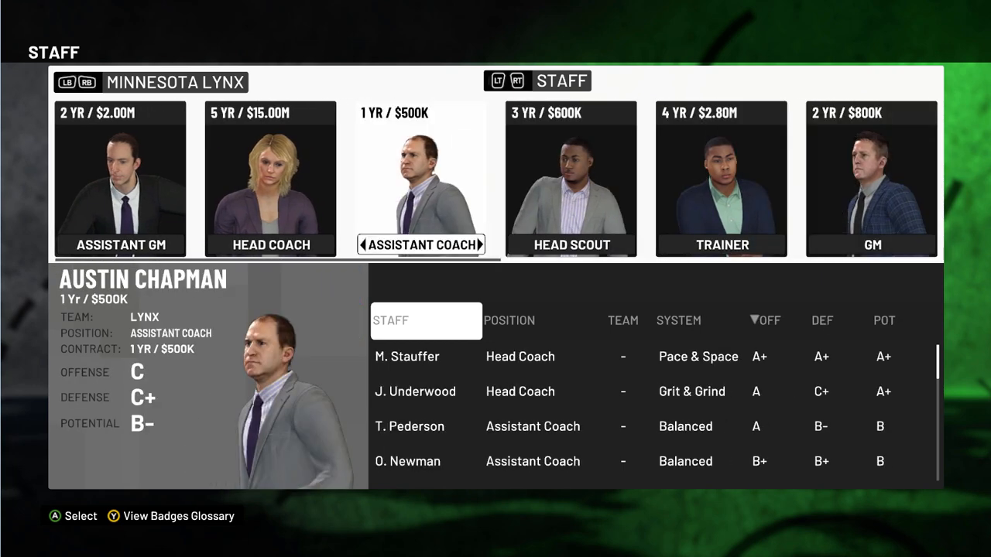
pyautogui.press('Left')
pyautogui.press('Left')
pyautogui.press('Right')
pyautogui.press('Right')
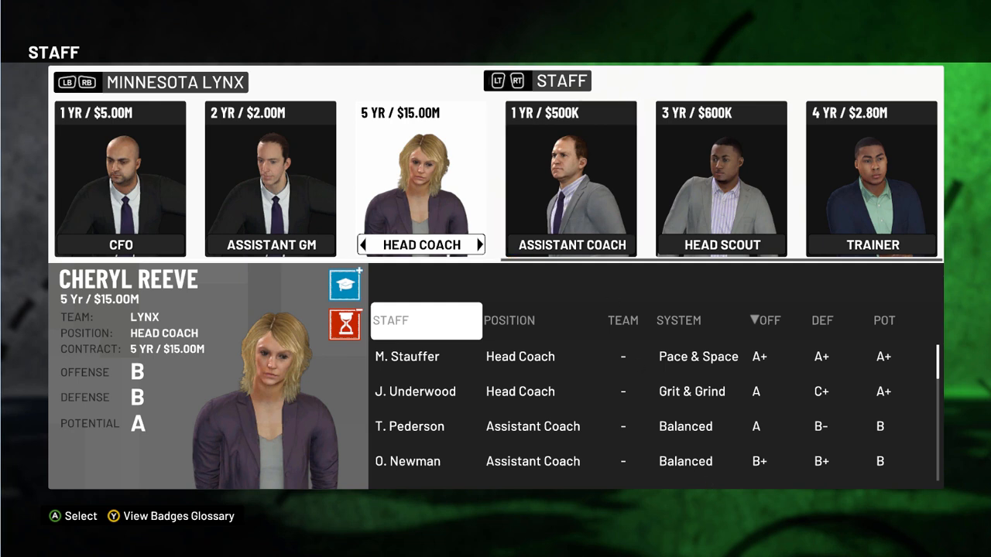
pyautogui.hotkey('alt', 'Tab')
pyautogui.scroll(-3, 364, 197)
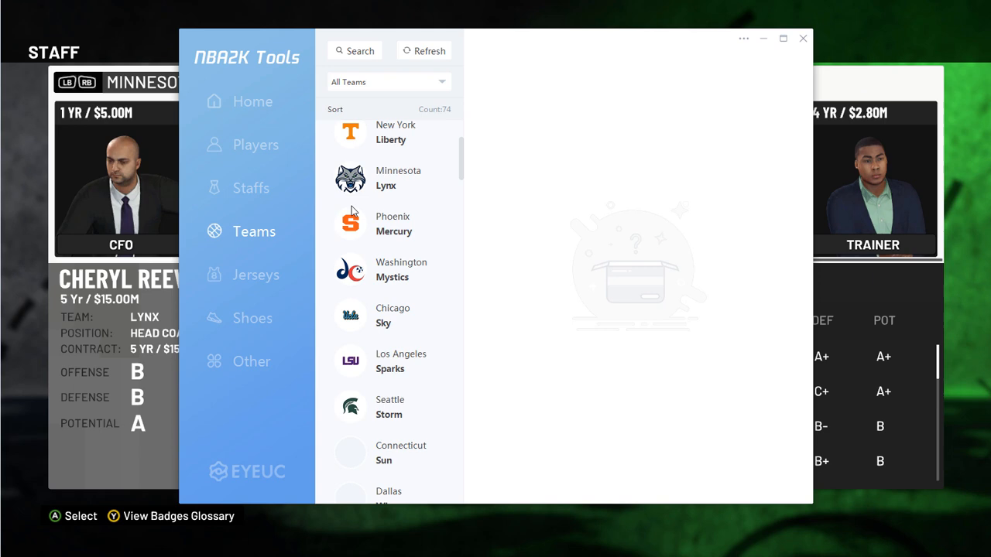
pyautogui.scroll(-2, 365, 198)
pyautogui.scroll(-5, 372, 232)
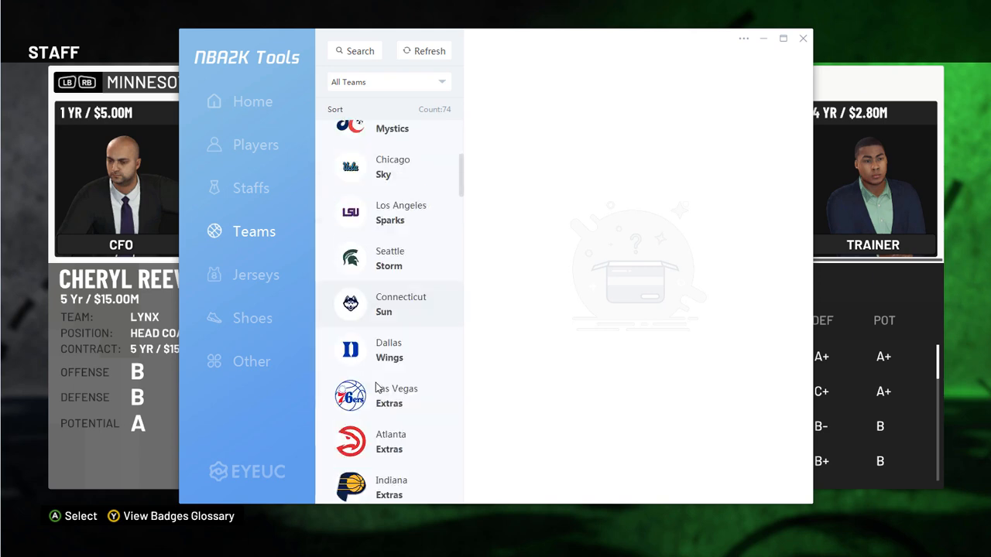
pyautogui.scroll(-4, 372, 232)
pyautogui.scroll(3, 372, 232)
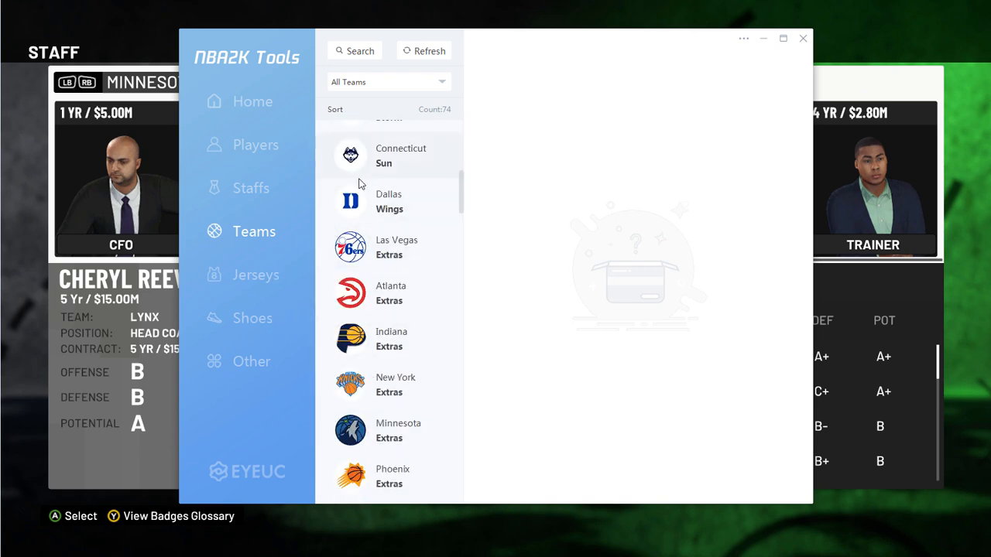
pyautogui.scroll(5, 358, 298)
pyautogui.scroll(-2, 402, 279)
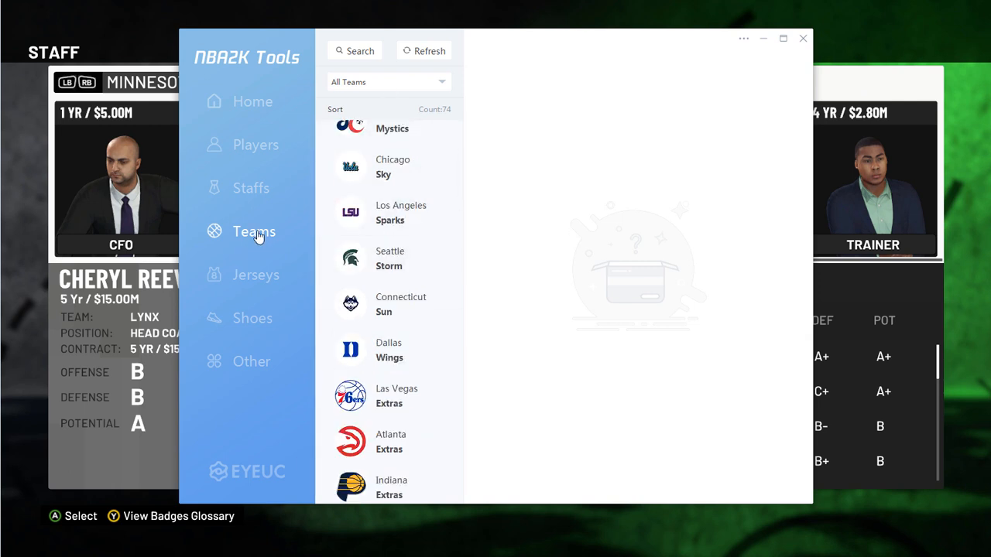
# Step: Filter staff to 304 - Minnesota Lynx and bring up Cheryl Reeve's Edit Staff form
pyautogui.click(258, 189)
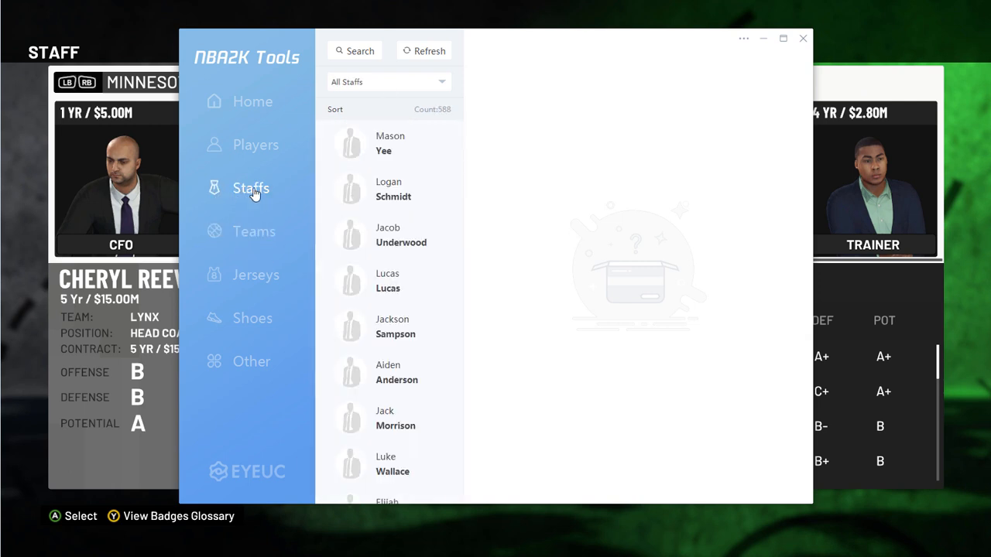
pyautogui.click(369, 85)
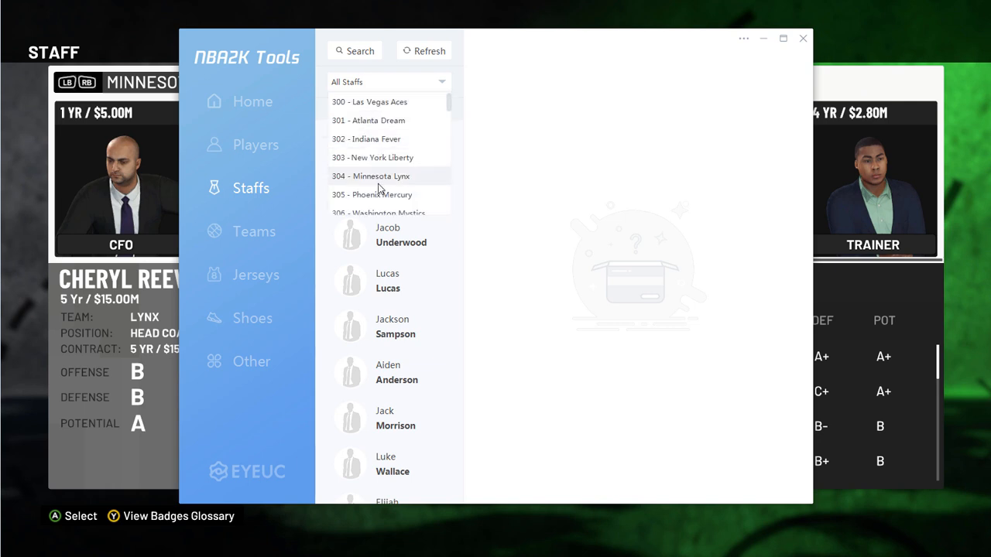
pyautogui.click(379, 177)
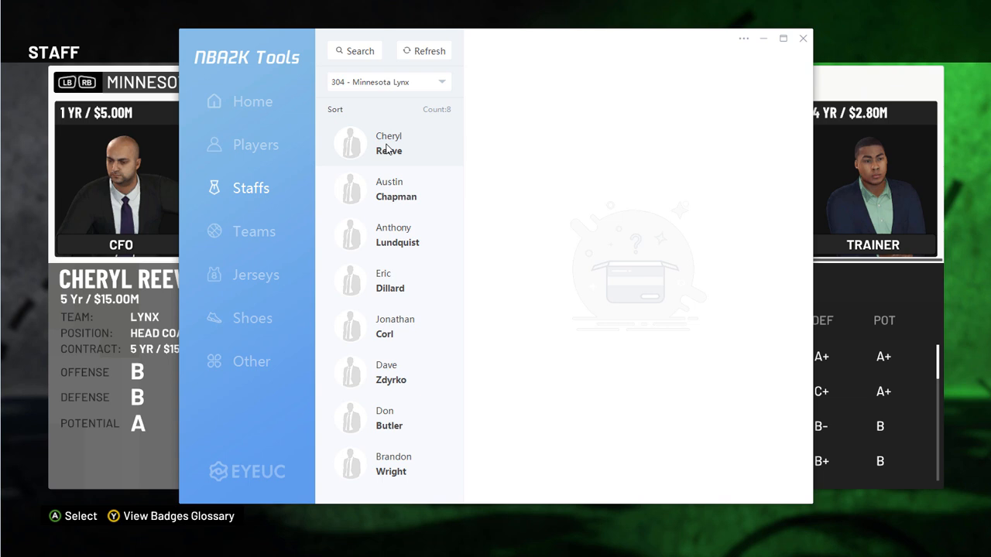
pyautogui.click(386, 149)
pyautogui.click(635, 372)
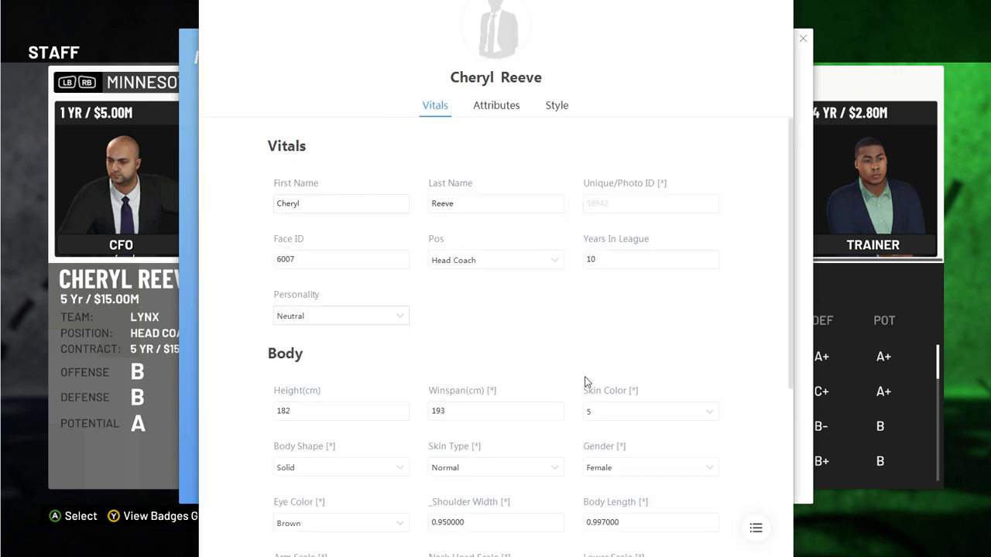
# Step: Copy all of Cheryl Reeve's data to the clipboard and review her coaching style, attributes and vitals
pyautogui.rightClick(346, 148)
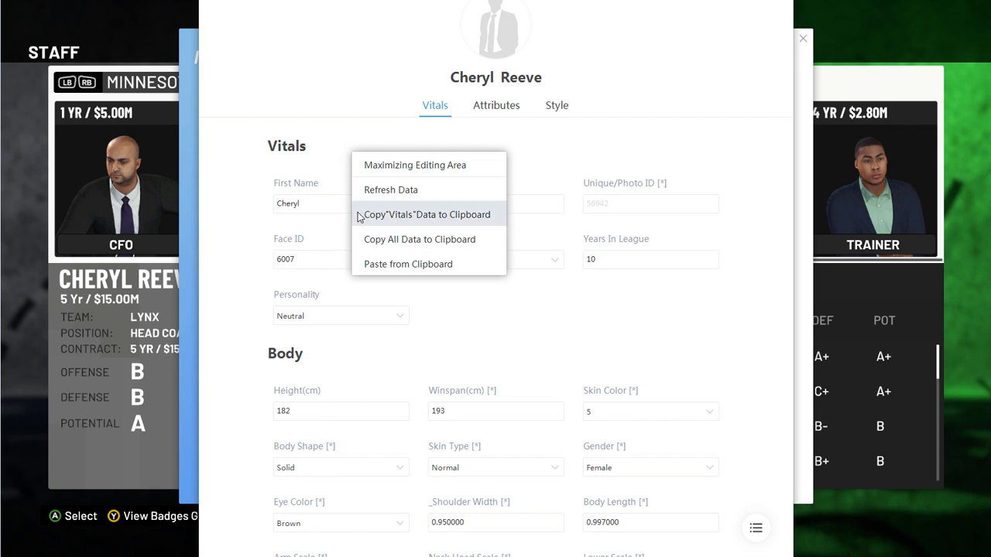
pyautogui.click(391, 244)
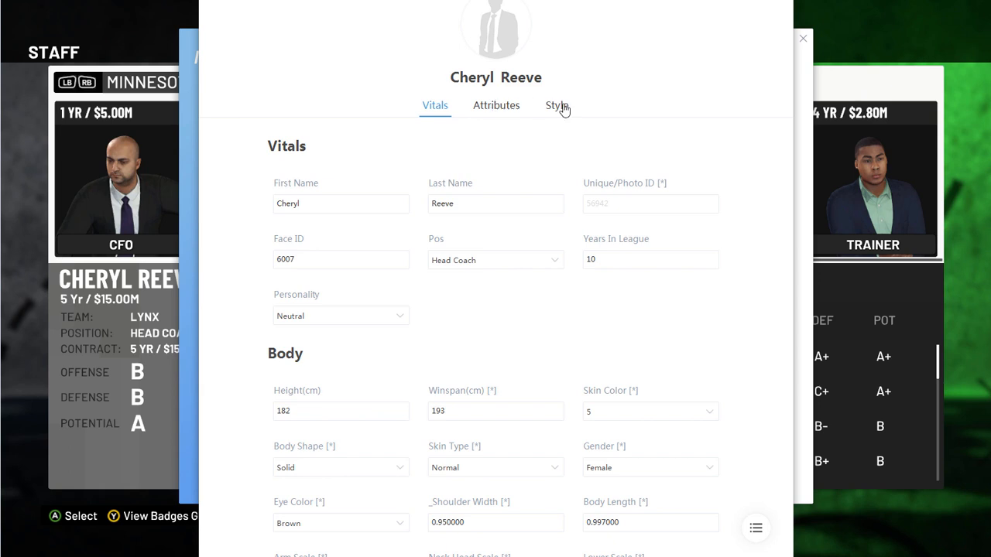
pyautogui.click(564, 108)
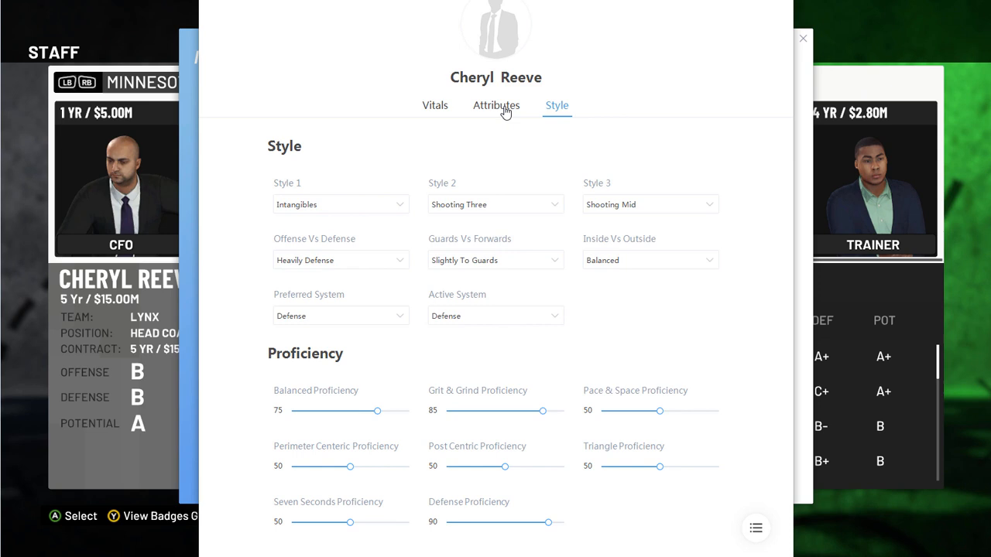
pyautogui.click(504, 108)
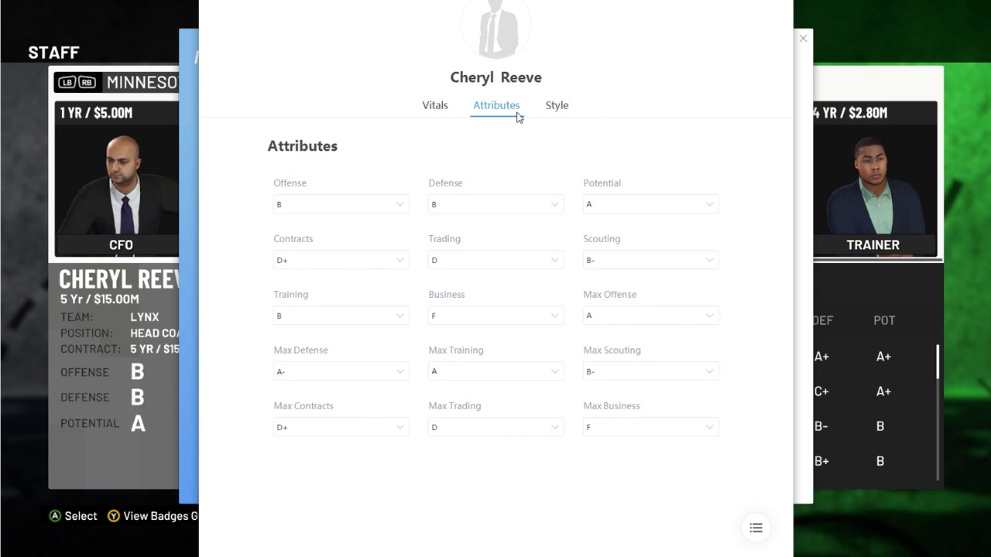
pyautogui.click(435, 106)
pyautogui.scroll(-5, 406, 432)
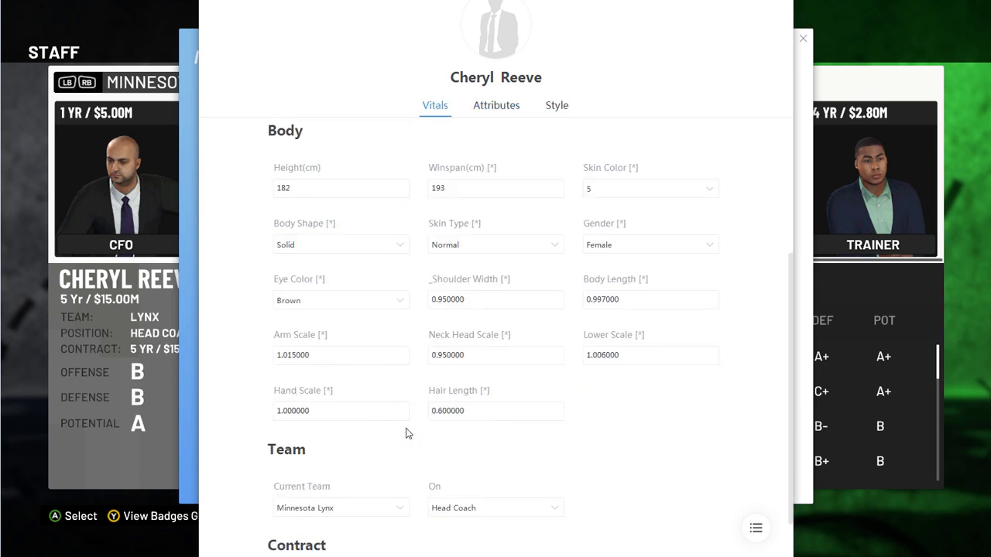
pyautogui.scroll(-3, 406, 432)
pyautogui.scroll(5, 406, 432)
pyautogui.scroll(3, 406, 432)
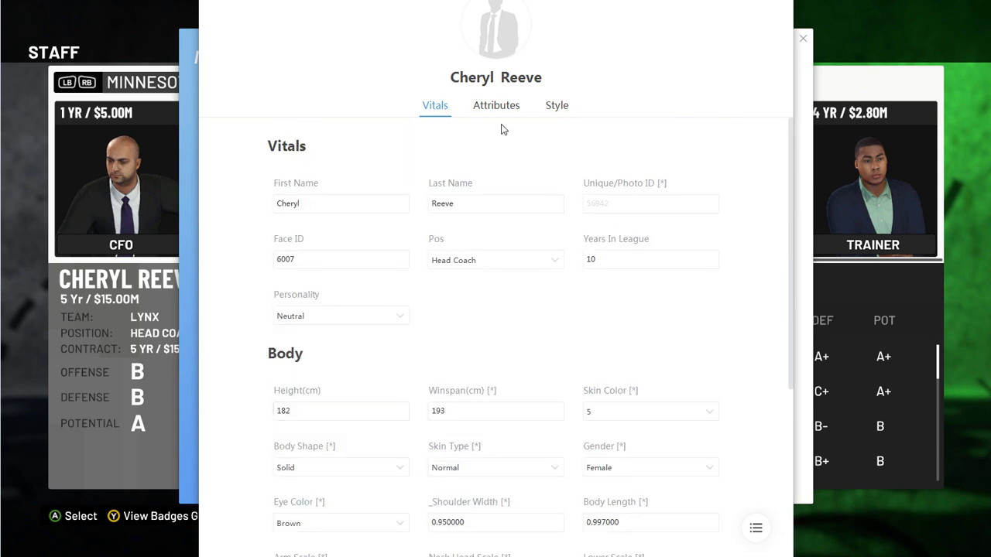
pyautogui.click(557, 105)
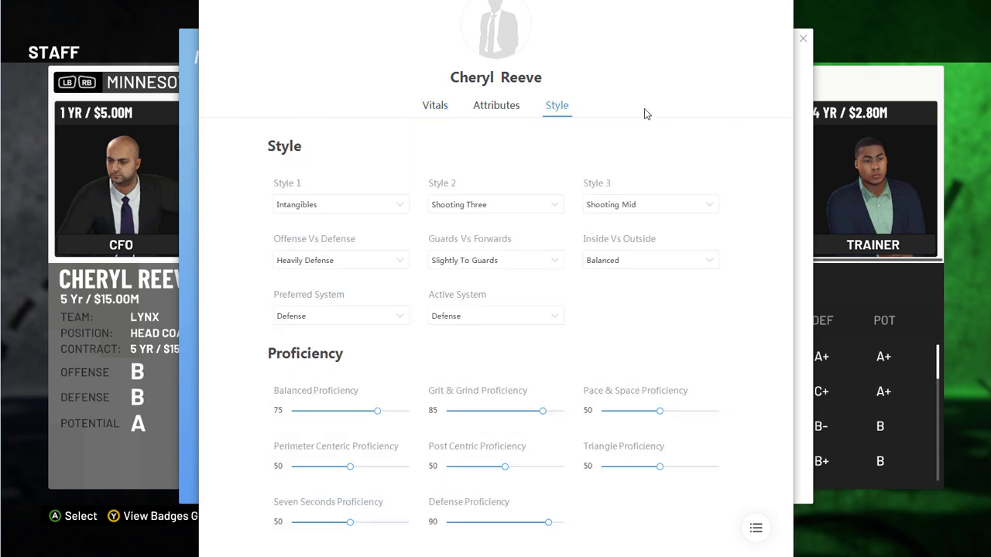
pyautogui.press('Escape')
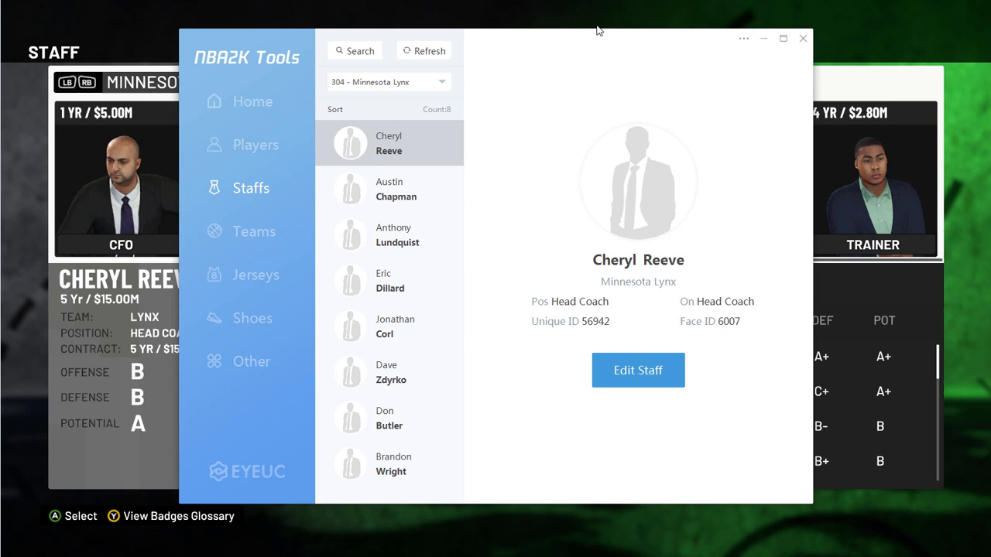
# Step: Close NBA2K Tools and exit the roster editor without saving
pyautogui.click(803, 39)
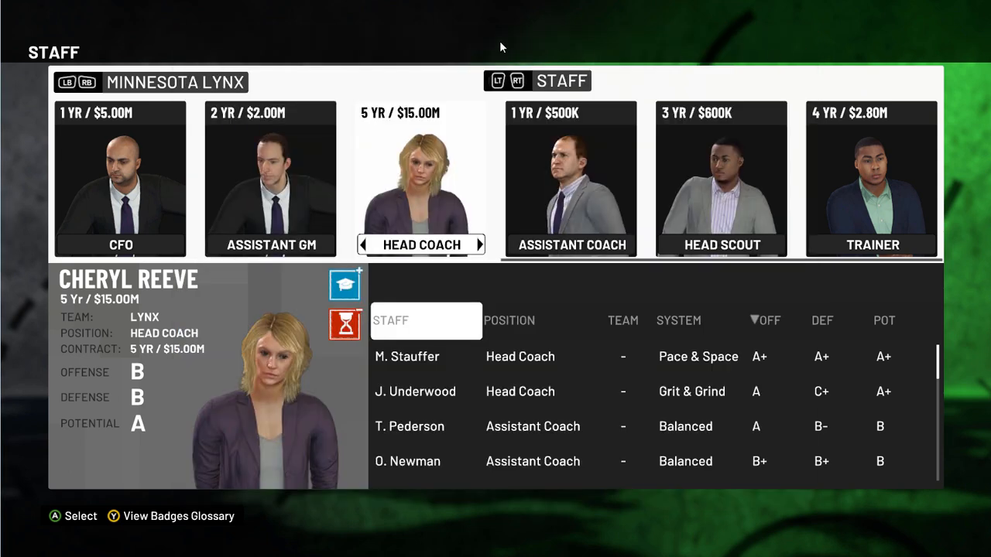
pyautogui.press('Escape')
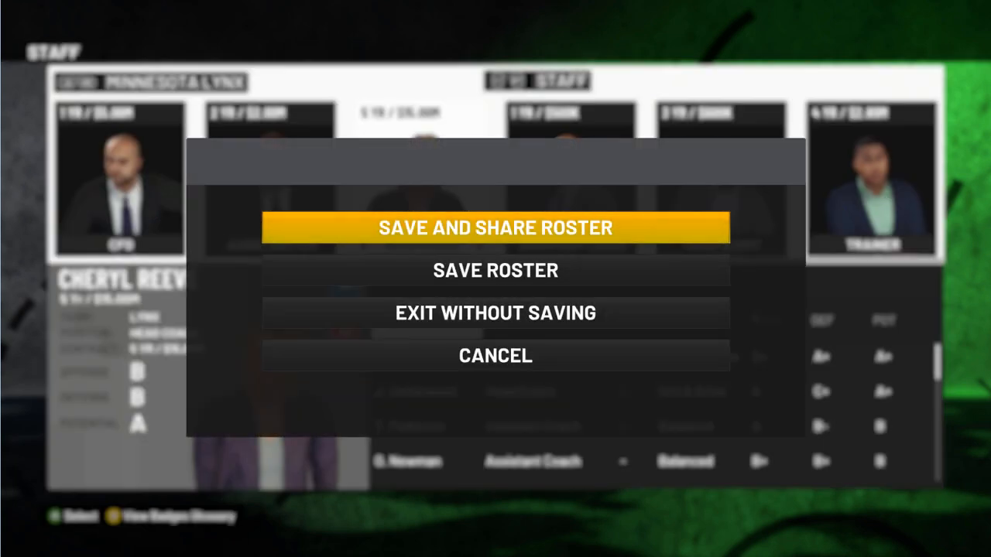
pyautogui.press('Down')
pyautogui.press('Down')
pyautogui.press('Return')
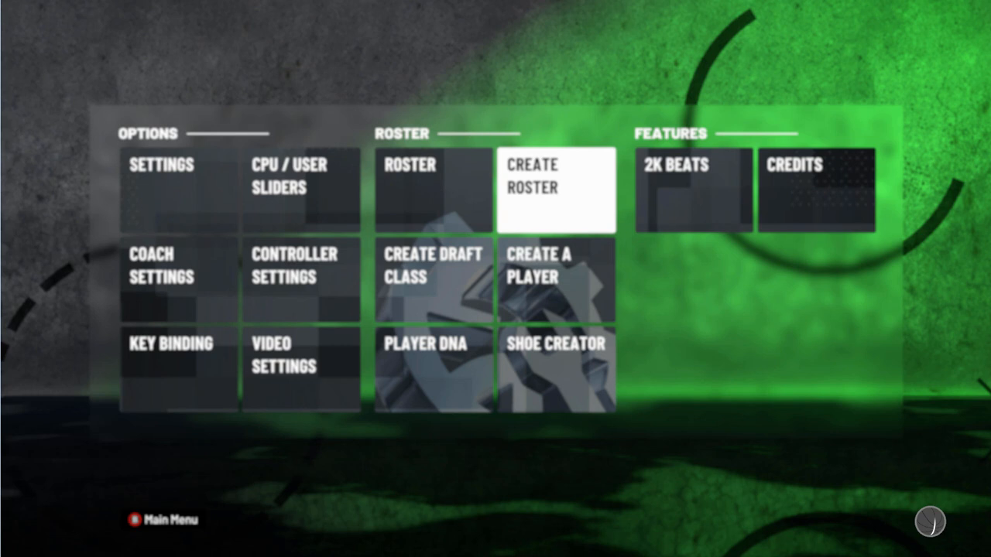
# Step: Back out to the main menu, start a Play Now quick game and assign P1 control to the Lakers
pyautogui.press('Left')
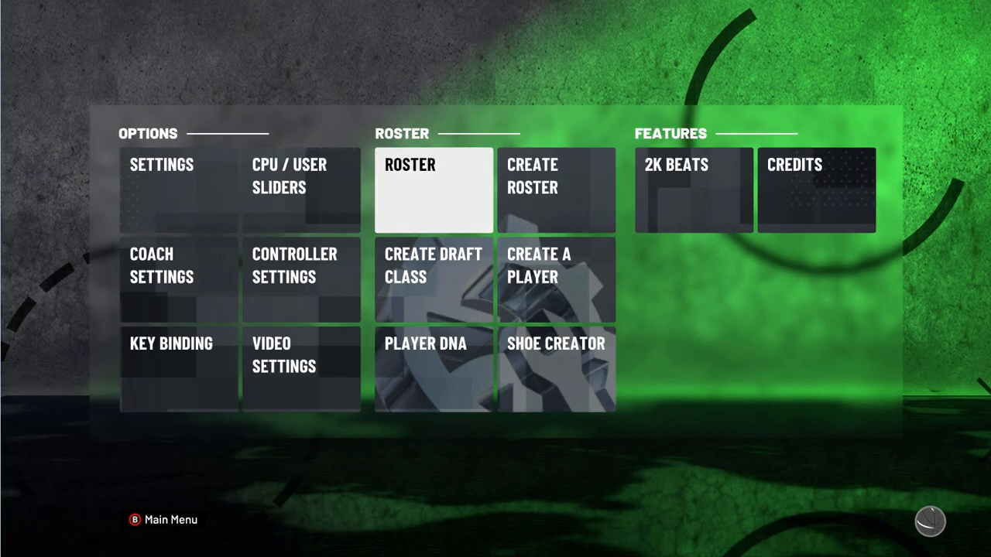
pyautogui.press('Down')
pyautogui.press('Right')
pyautogui.press('Up')
pyautogui.press('Escape')
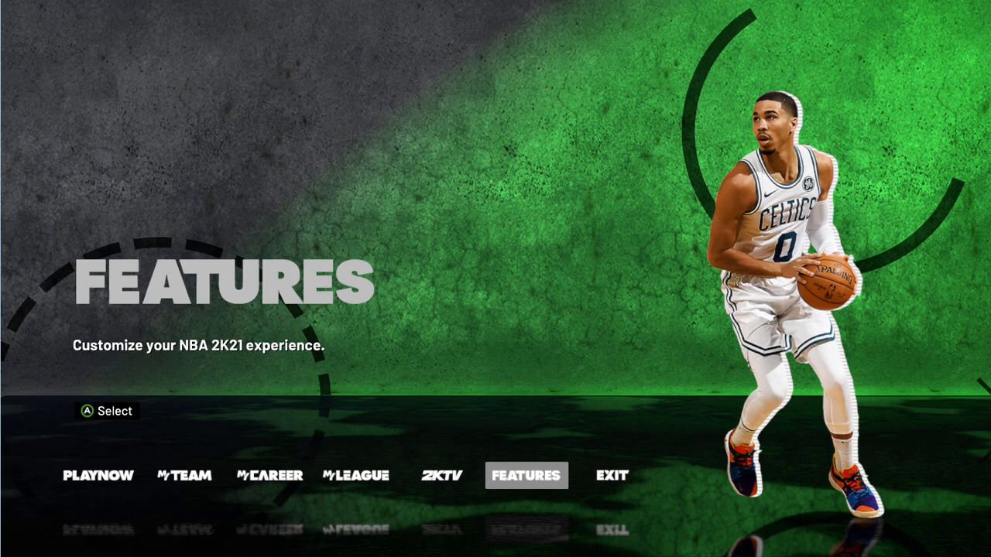
pyautogui.press('Left')
pyautogui.press('Left')
pyautogui.press('Left')
pyautogui.press('Left')
pyautogui.press('Left')
pyautogui.press('Return')
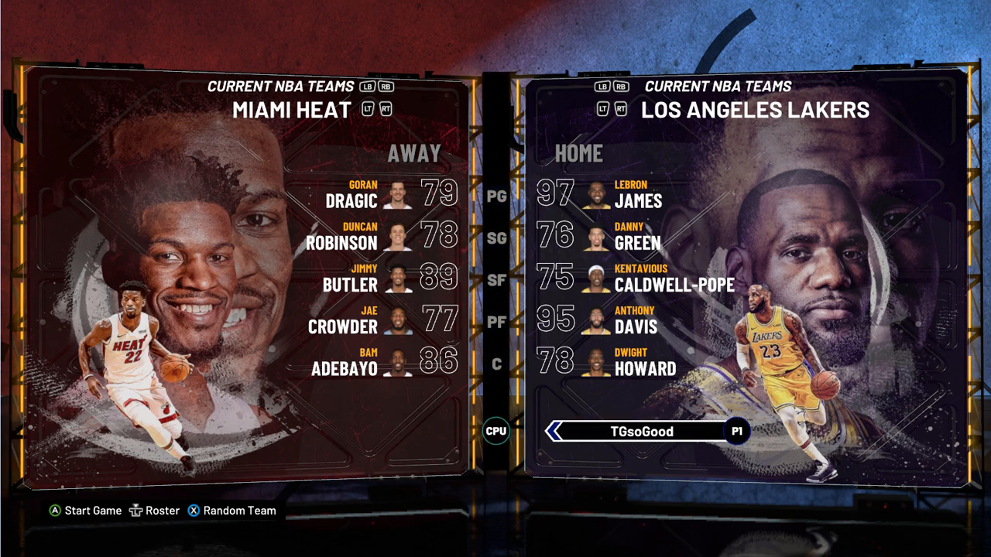
pyautogui.press('Left')
pyautogui.press('Left')
pyautogui.press('Right')
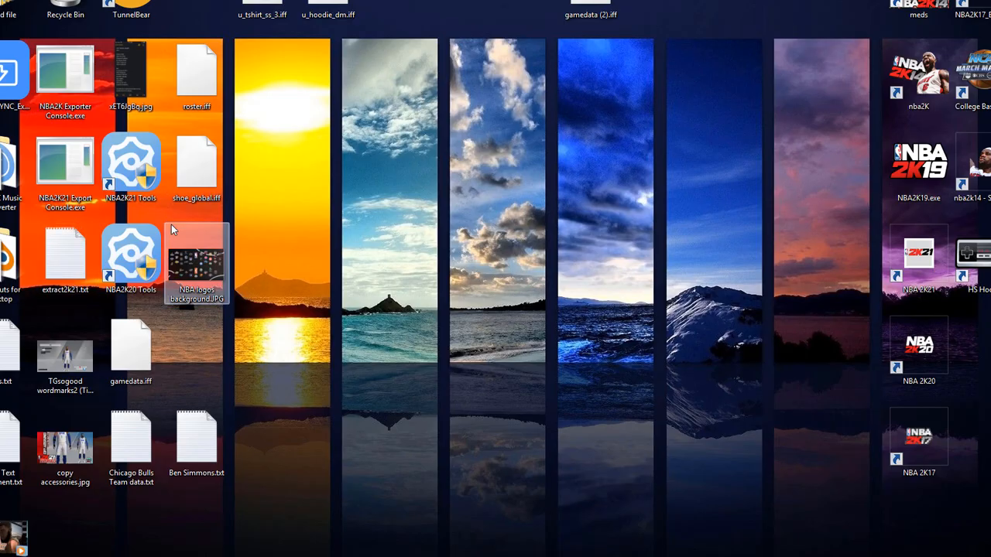
# Step: Relaunch NBA2K Tools and filter the staff list to 15 - Los Angeles Lakers
pyautogui.doubleClick(136, 172)
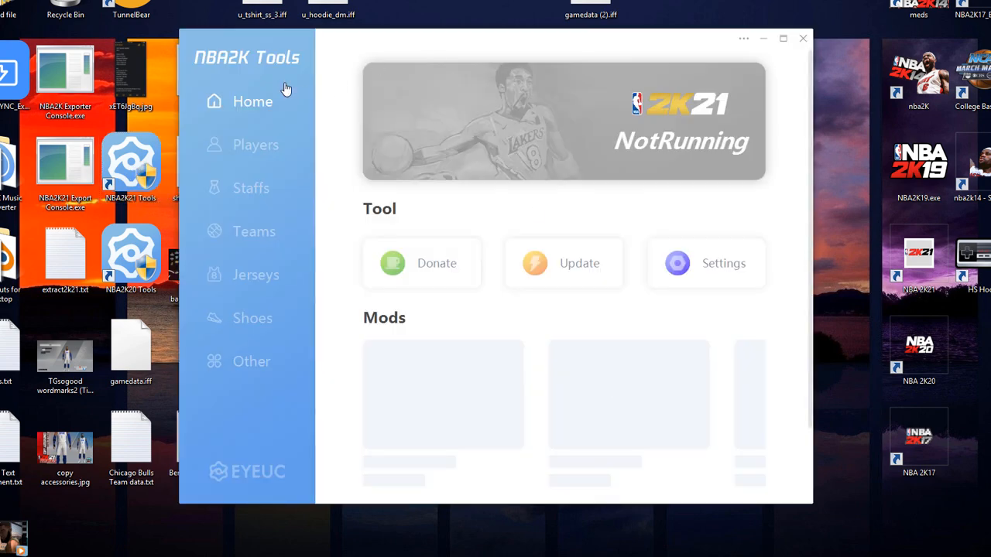
pyautogui.click(263, 191)
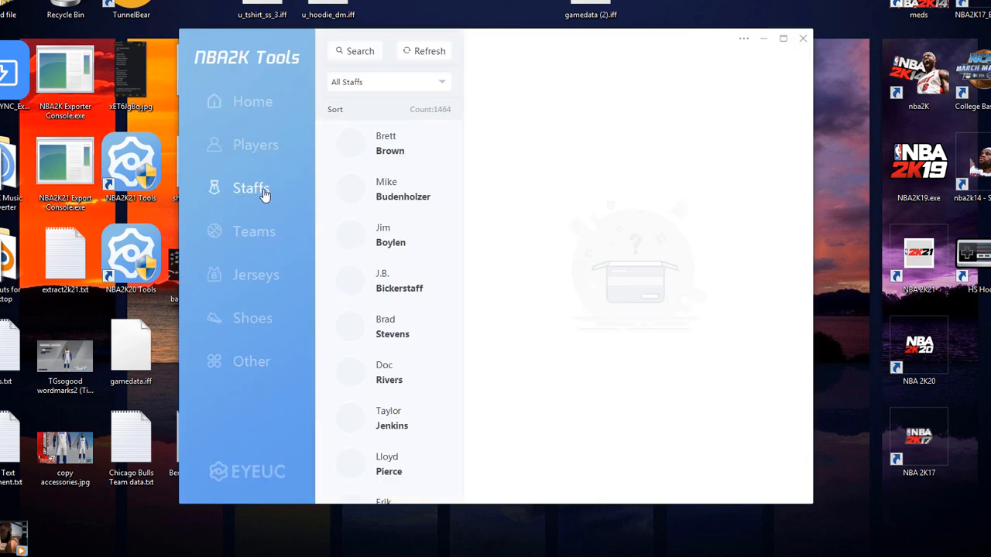
pyautogui.click(371, 82)
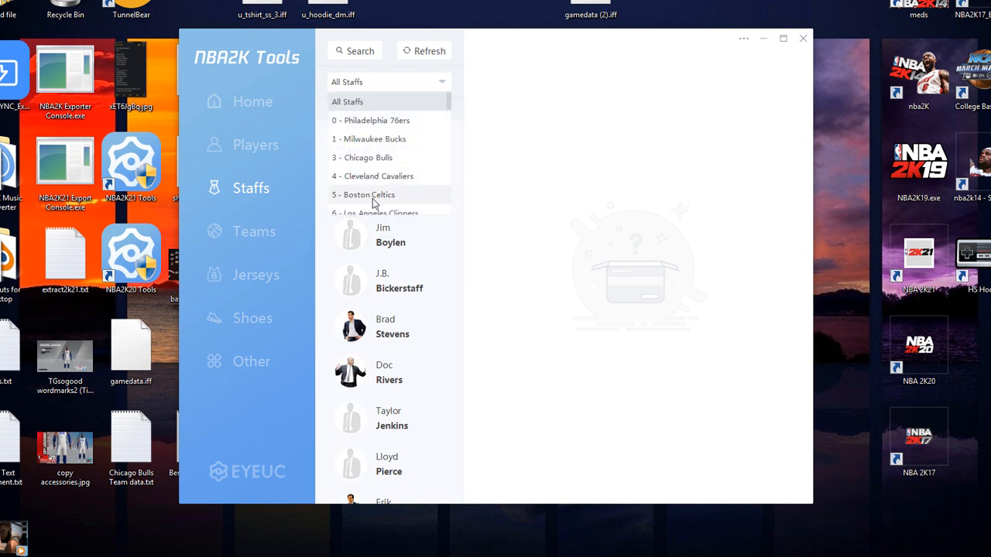
pyautogui.scroll(-2, 374, 205)
pyautogui.scroll(-2, 374, 198)
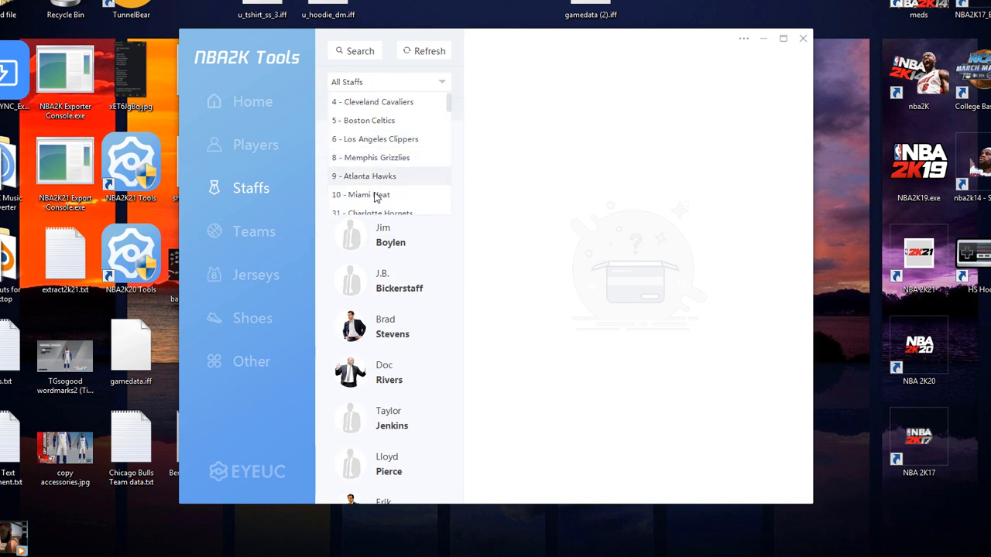
pyautogui.scroll(-2, 379, 193)
pyautogui.scroll(-1, 380, 188)
pyautogui.scroll(-2, 381, 188)
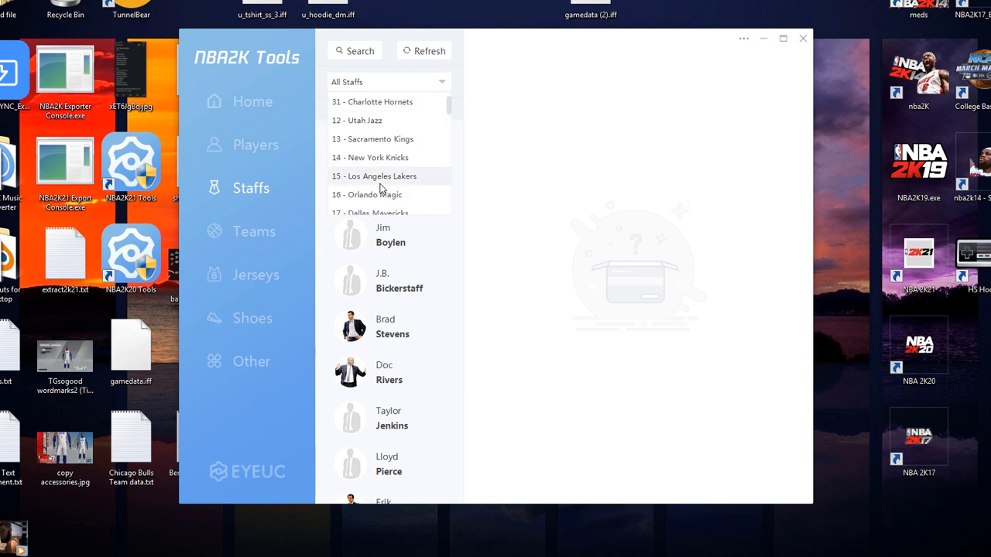
pyautogui.click(380, 178)
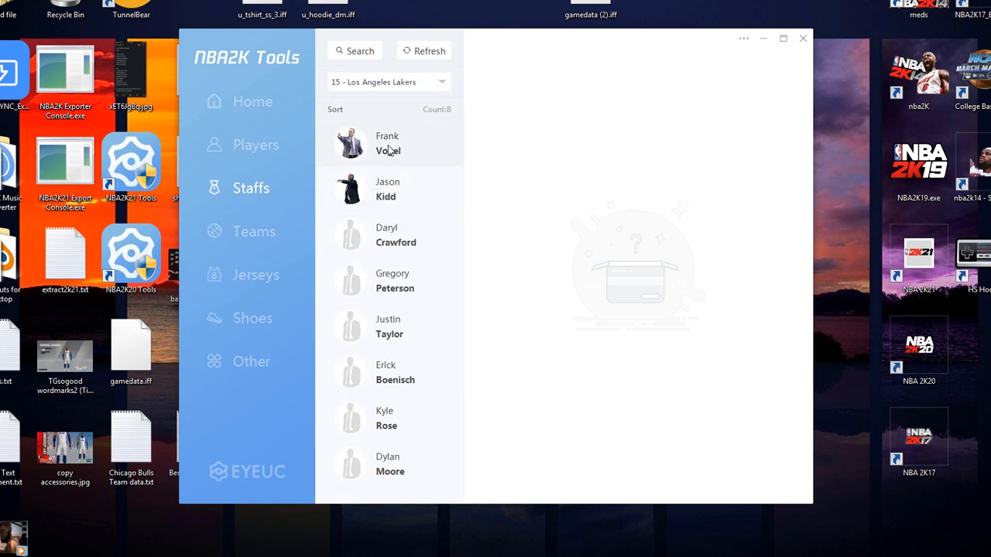
# Step: Paste Cheryl Reeve's clipboard data over Frank Vogel's head coach record
pyautogui.click(389, 150)
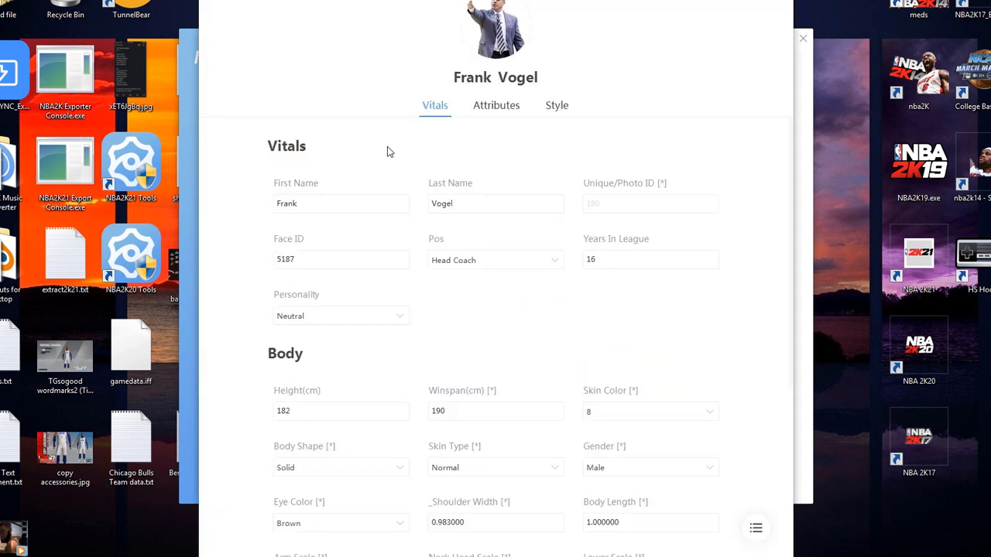
pyautogui.rightClick(389, 149)
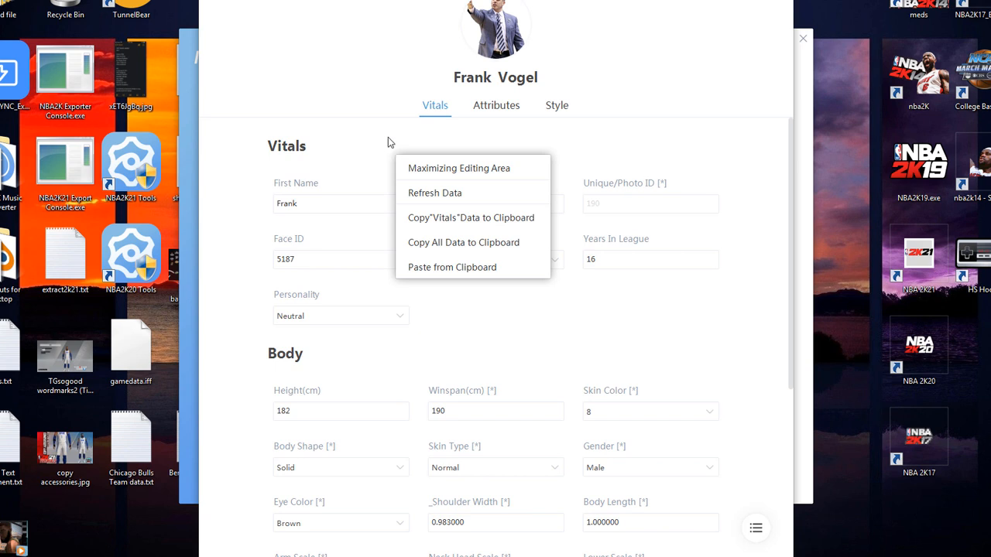
pyautogui.click(424, 271)
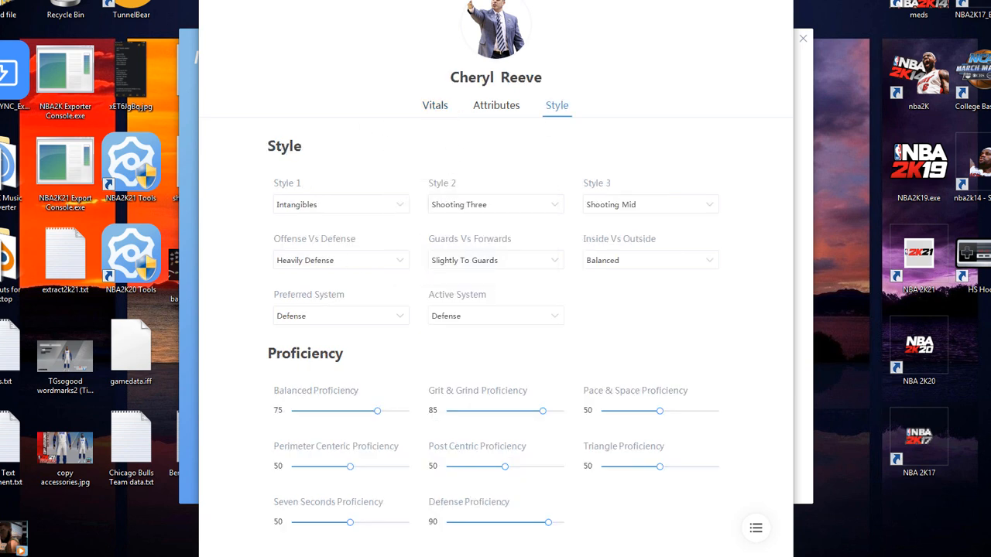
pyautogui.press('Escape')
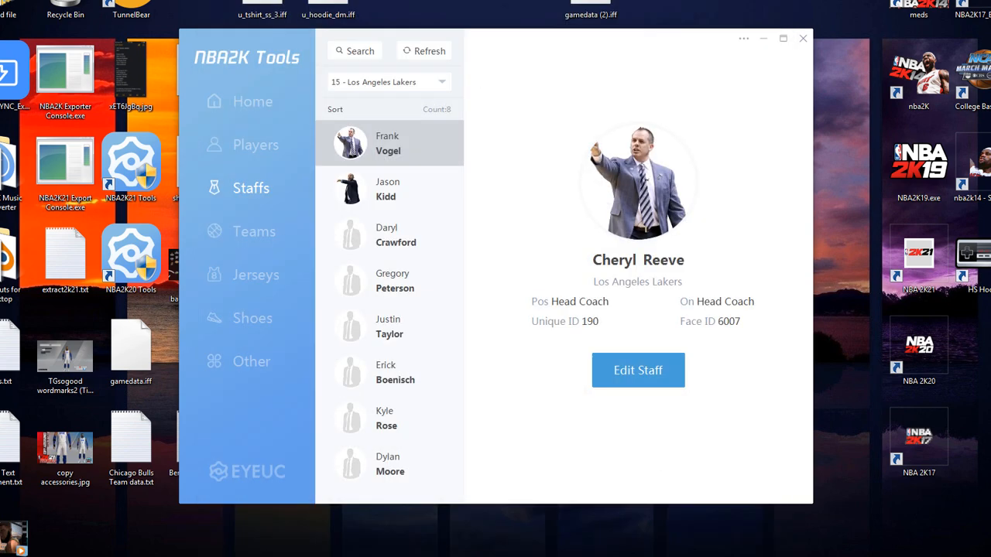